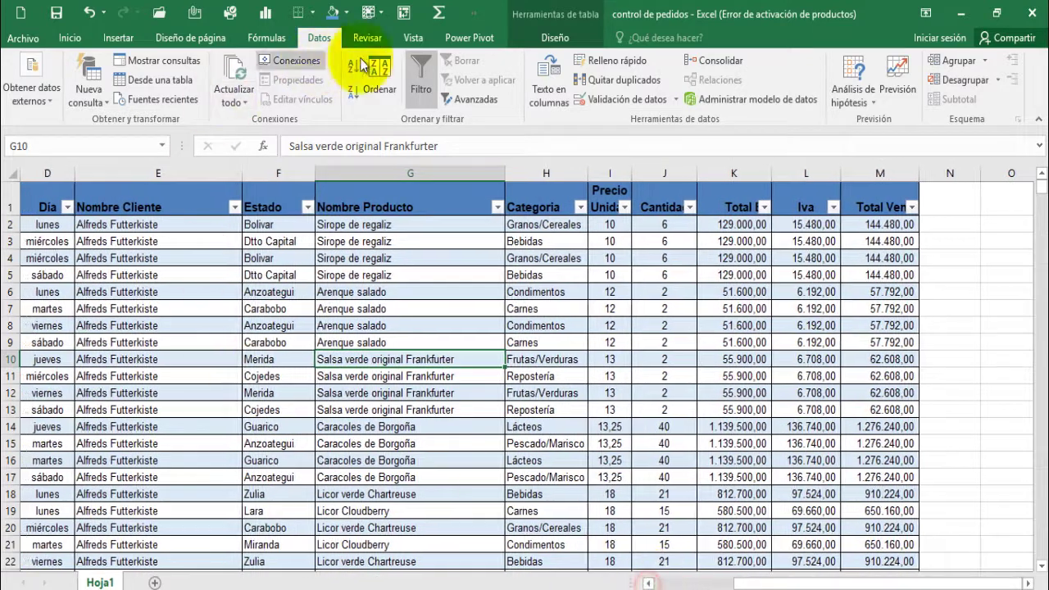
Review the design properties of the pedidos table and its columns through Total Venta.
left_click(555, 38)
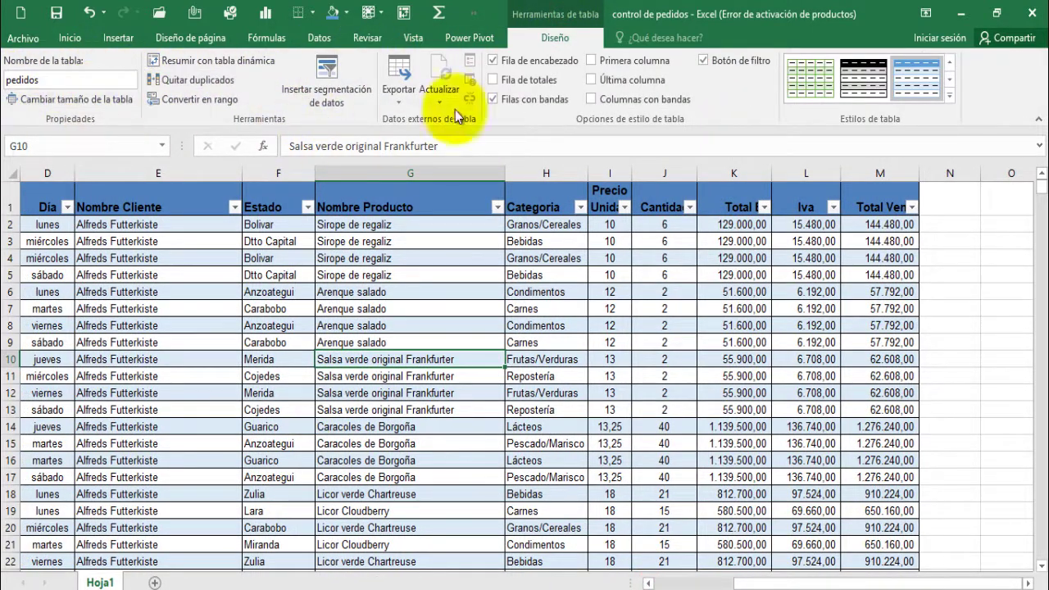
left_click(332, 326)
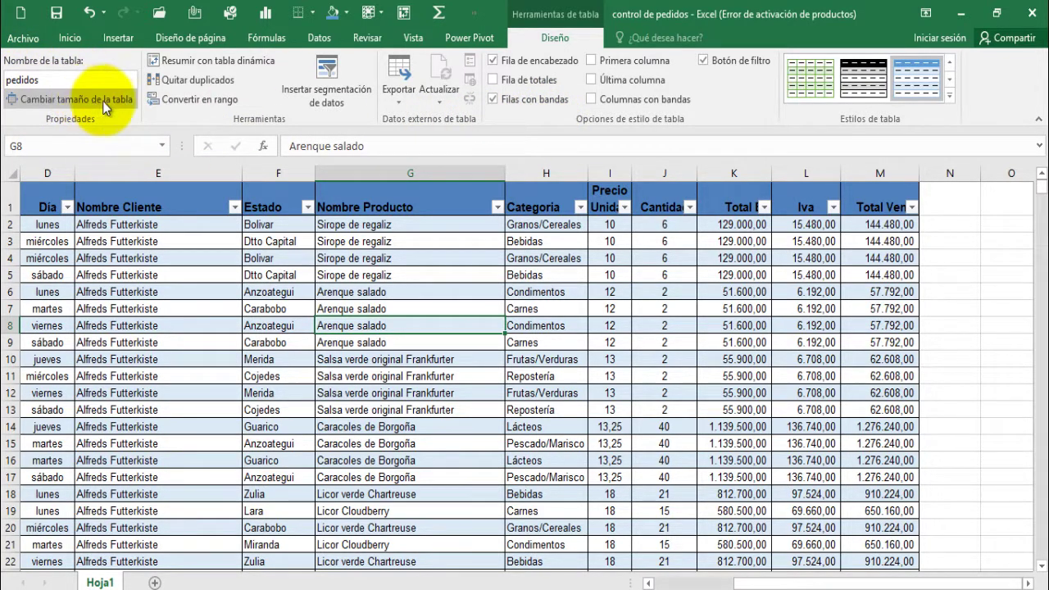
left_click(1026, 582)
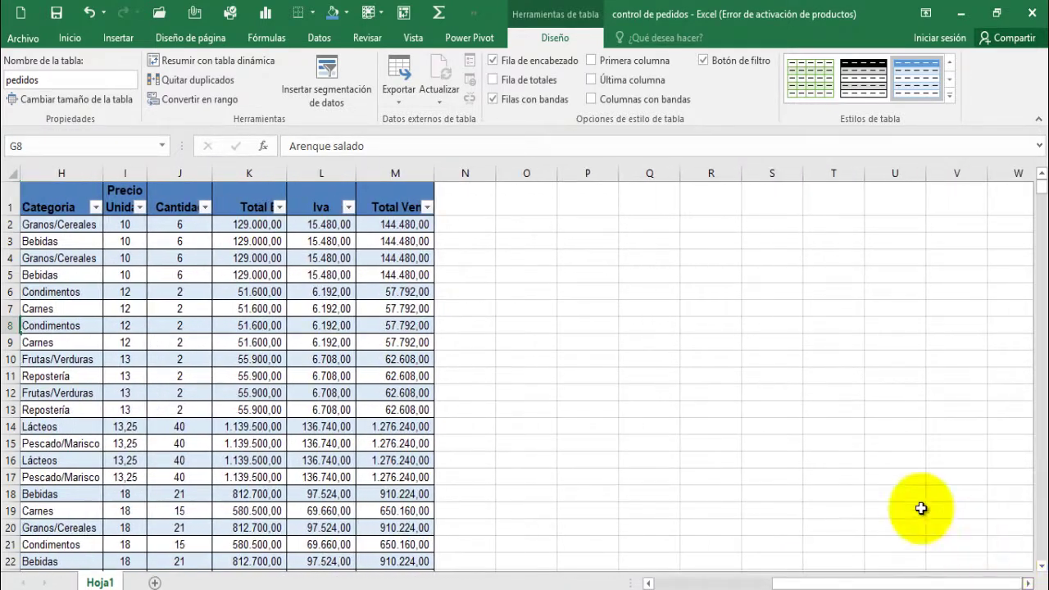
scroll(597, 281, "up", 4)
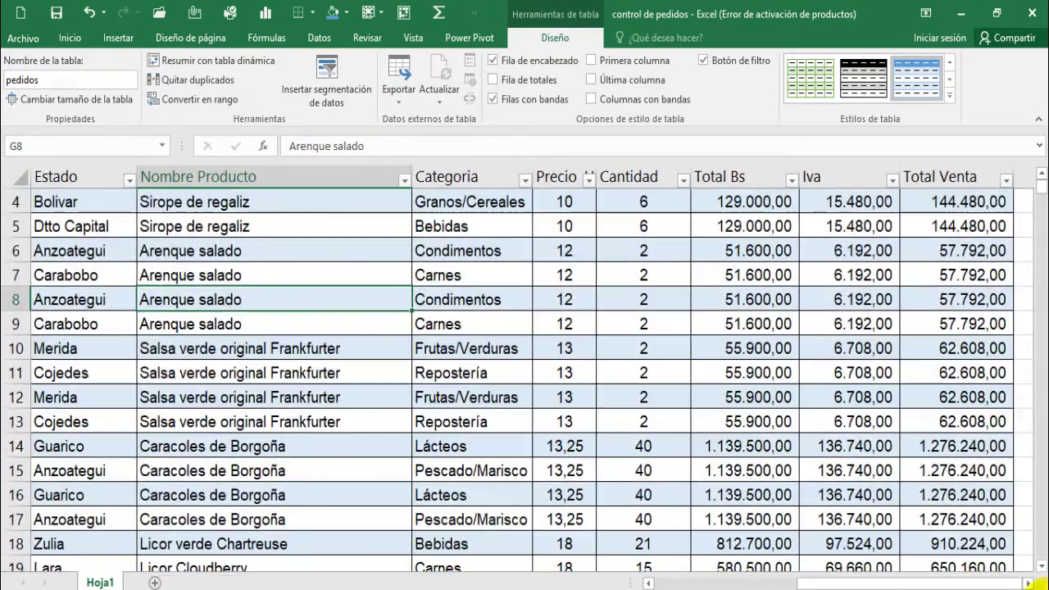
left_click(1029, 583)
left_click(1029, 582)
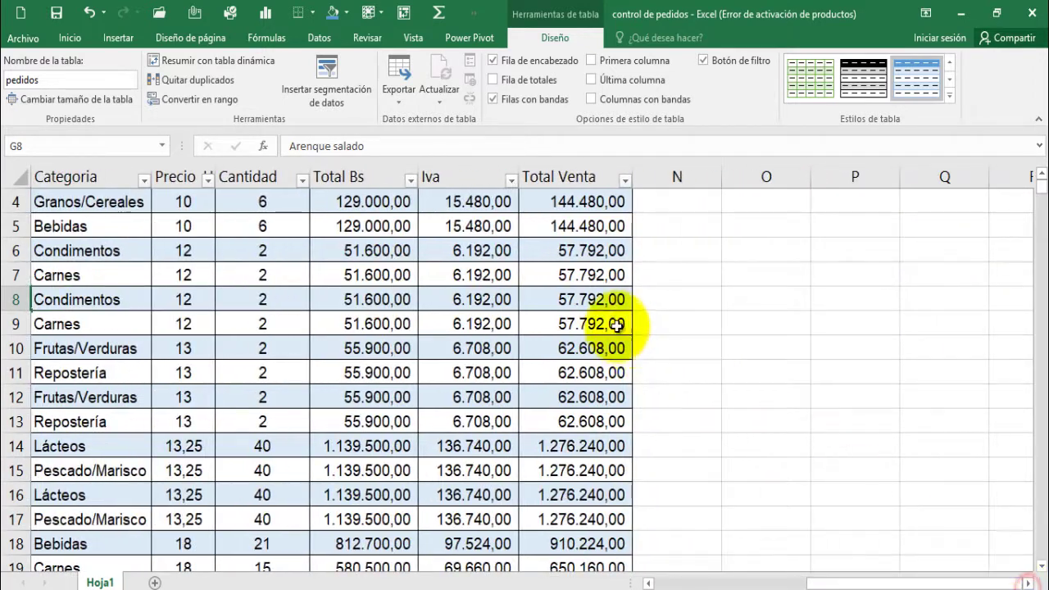
scroll(616, 324, "up", 1)
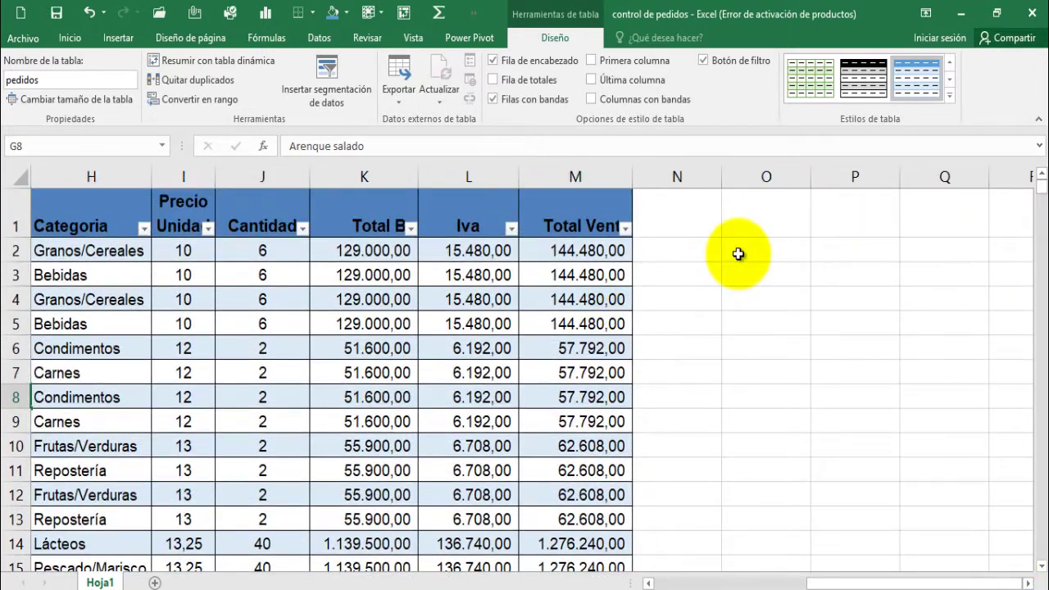
left_click(1028, 582)
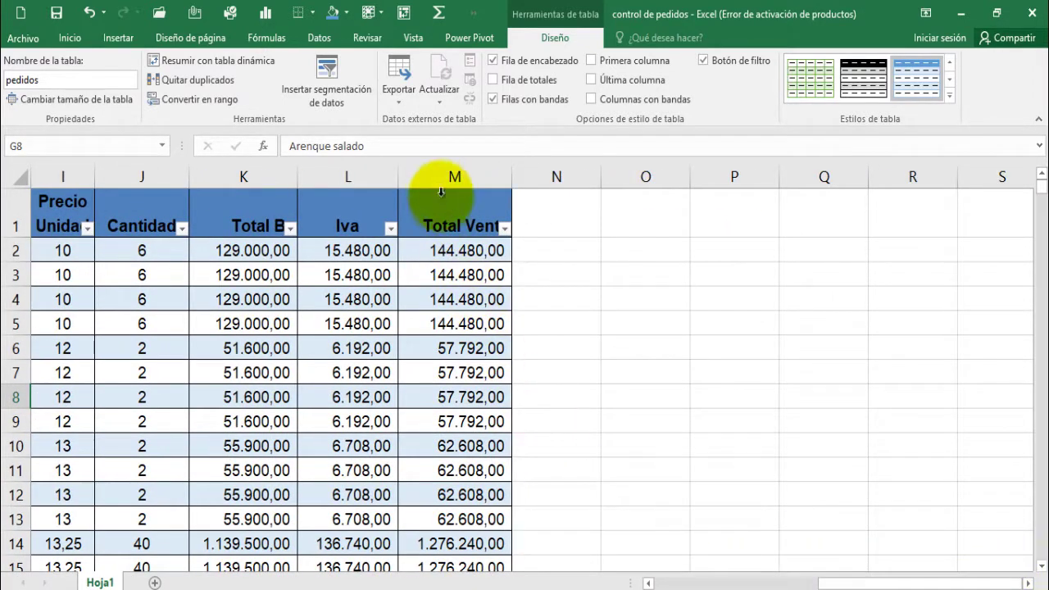
Add a new table column with the header Descuento in N1, directly after Total Venta.
left_click(439, 170)
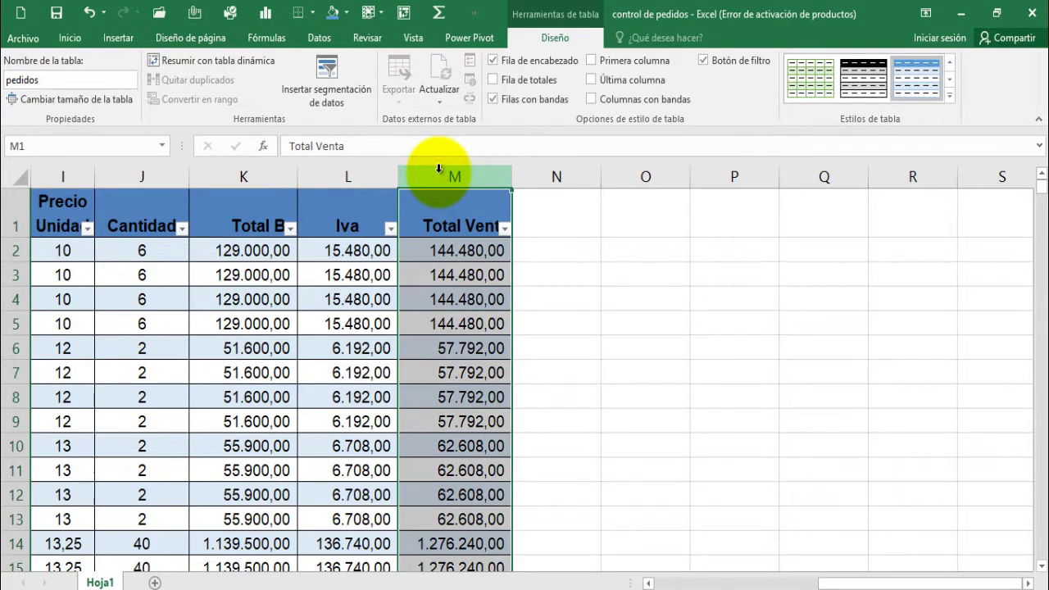
left_click(69, 38)
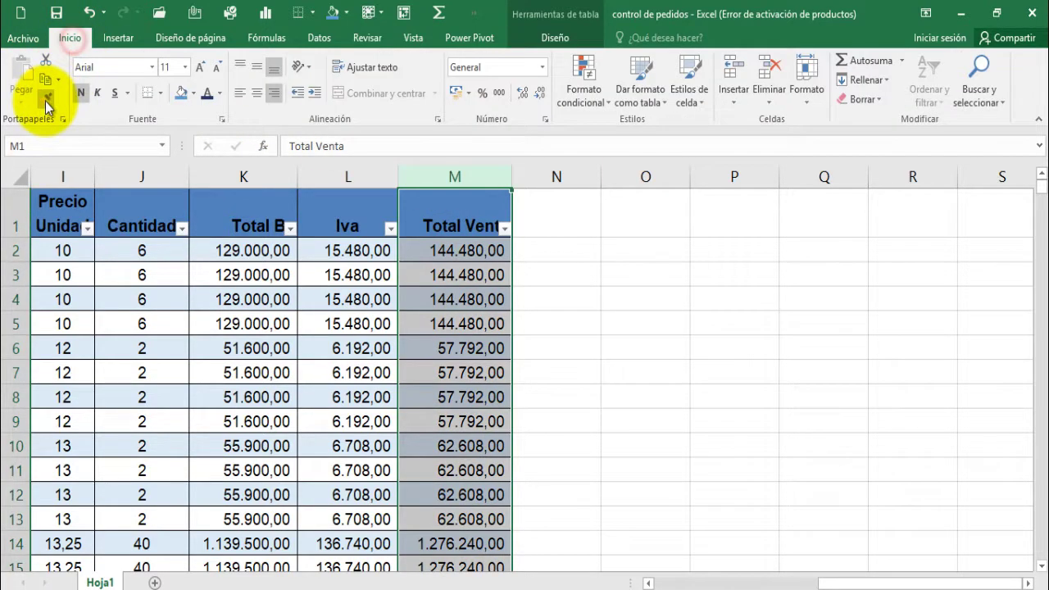
left_click(578, 222)
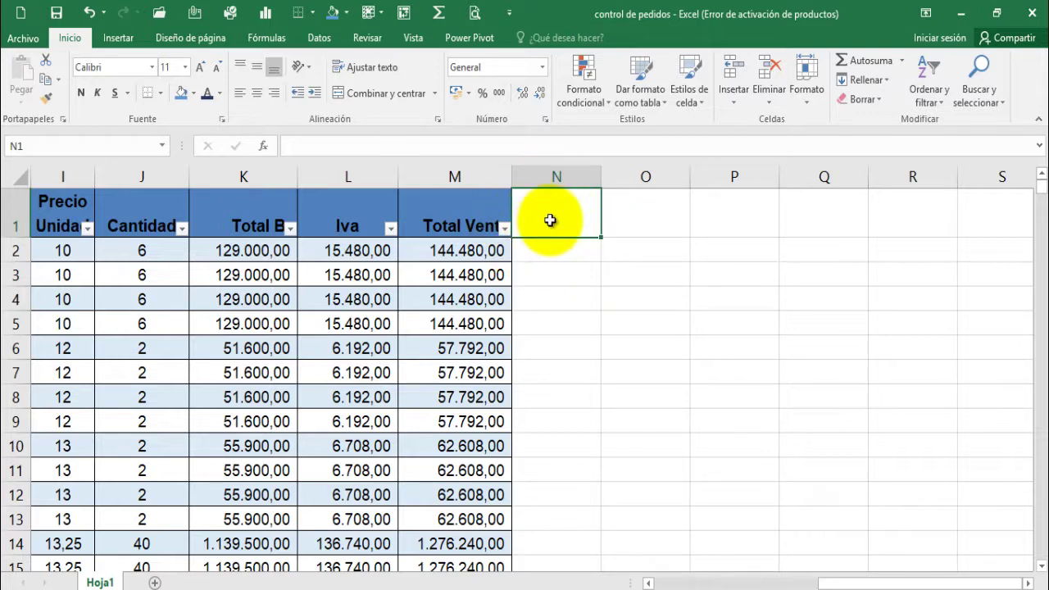
type("Descuento")
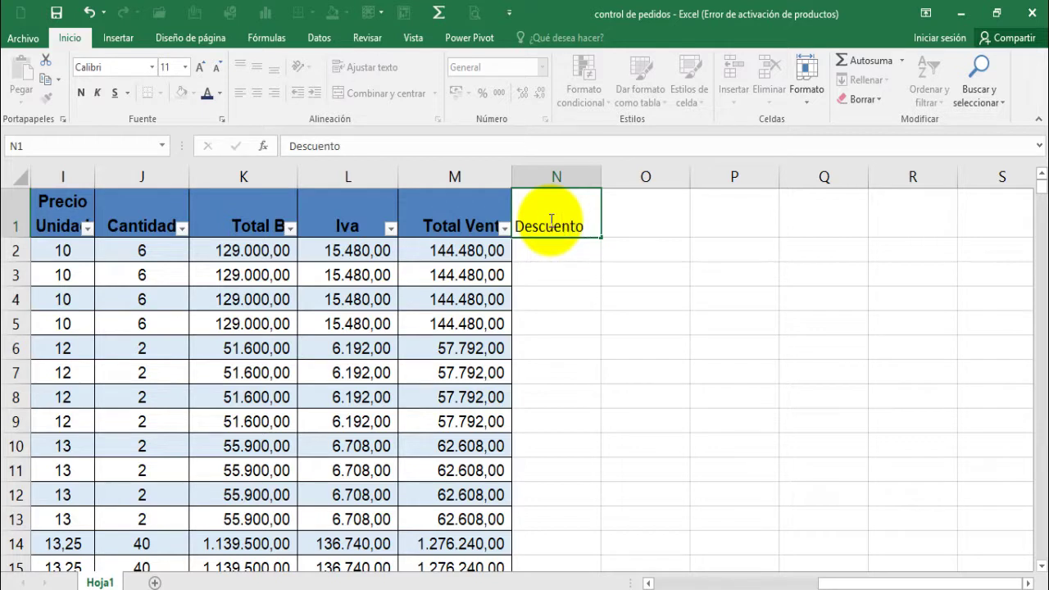
key("Return")
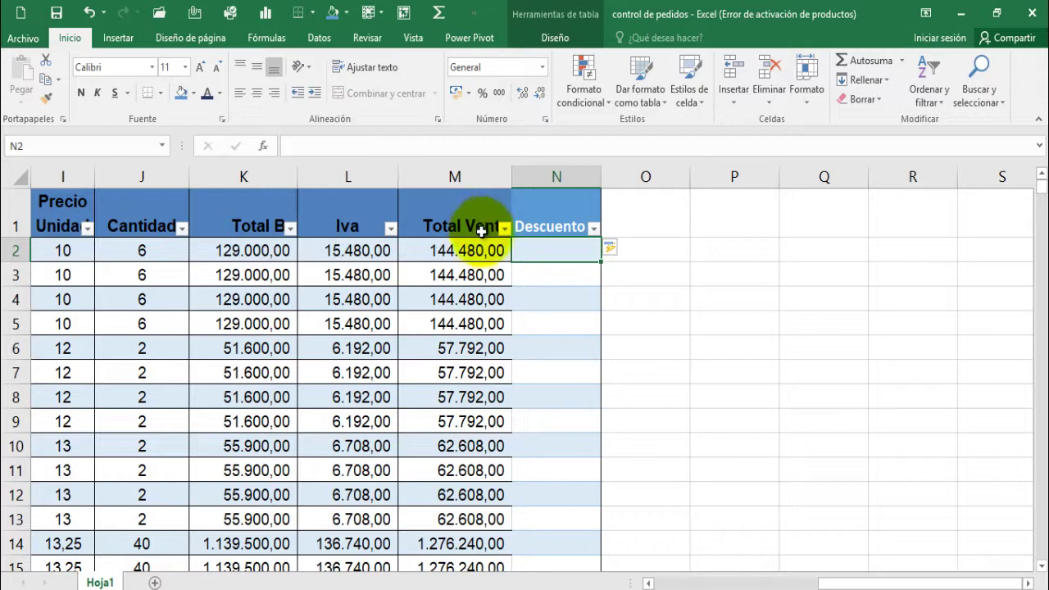
Apply the Normal cell style to the table's header cells from Vendedor to Total Venta.
left_click_drag(461, 210, 159, 206)
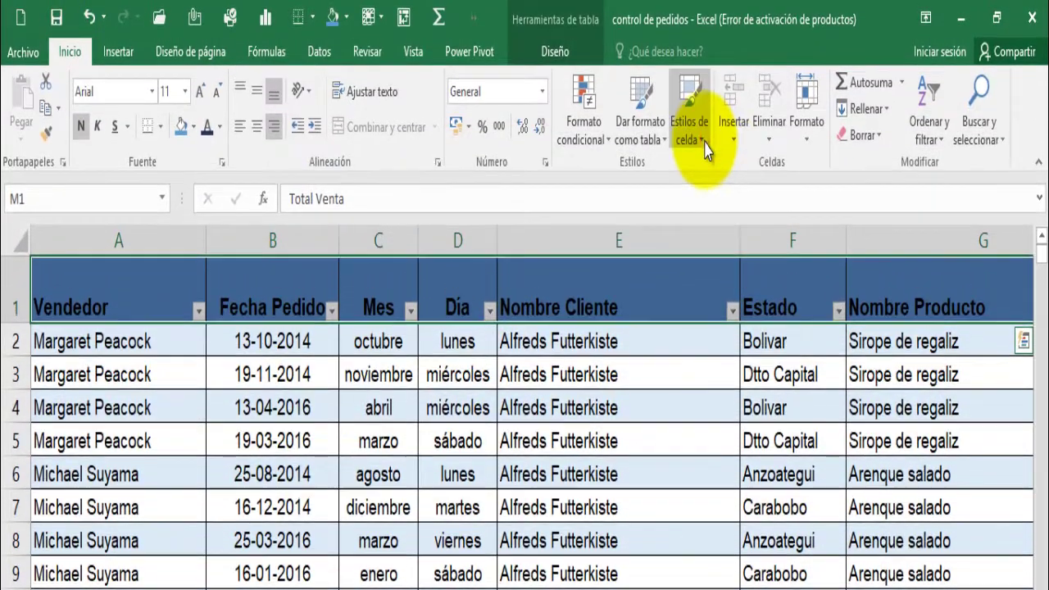
left_click(704, 103)
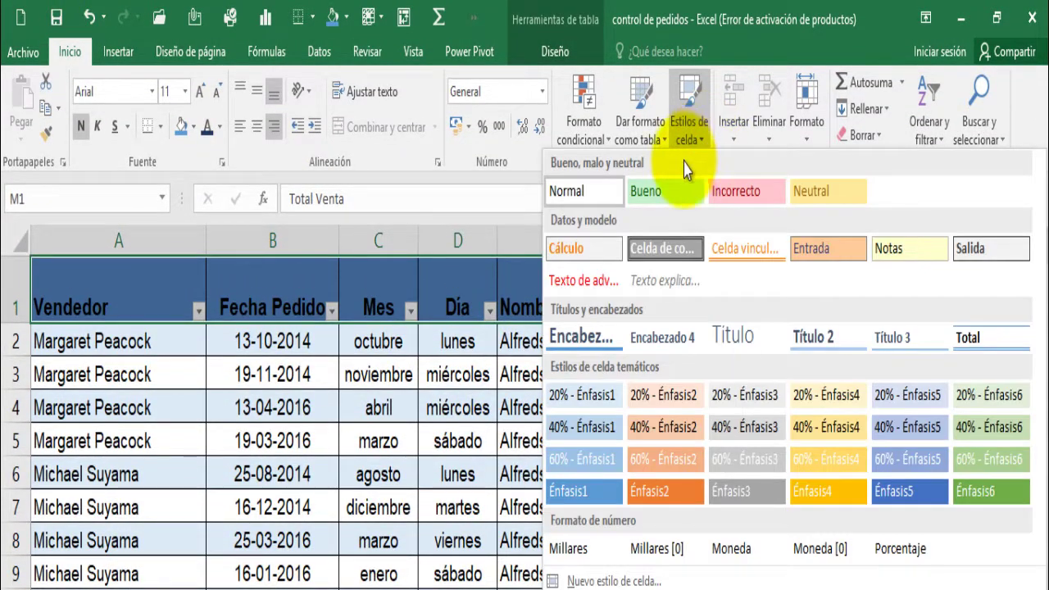
left_click(588, 191)
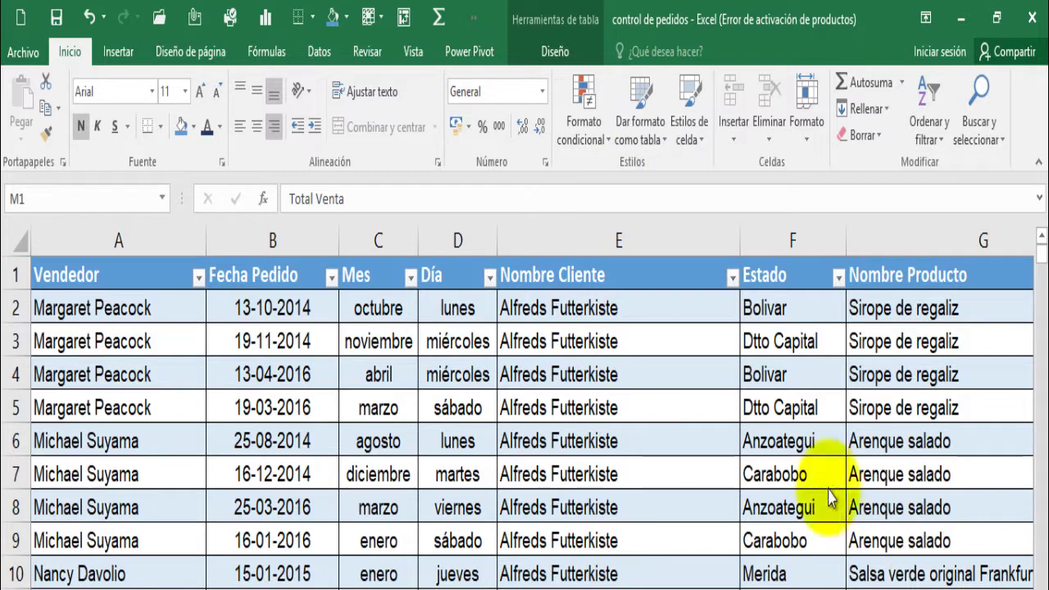
scroll(831, 496, "right", 3)
left_click(487, 401)
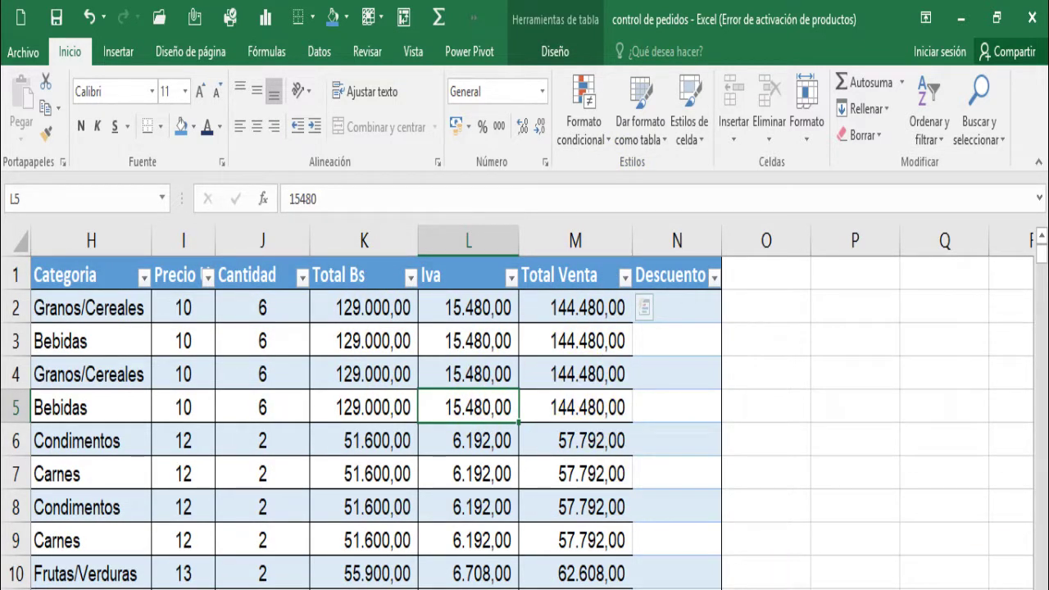
Add another table column with the header Total Pagado in O1, directly after Descuento.
left_click(587, 358)
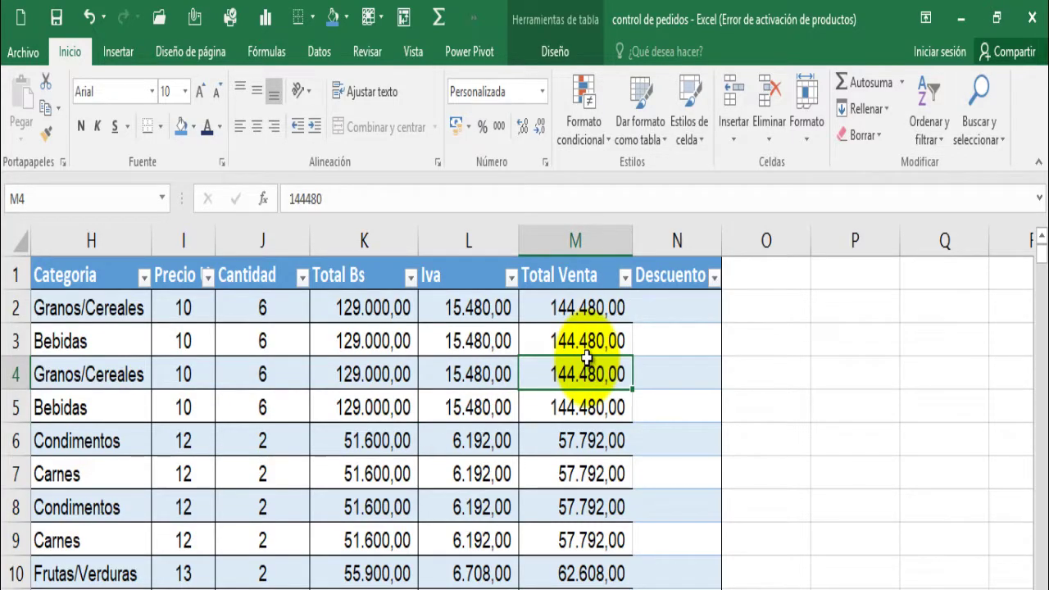
scroll(587, 358, "up", 1)
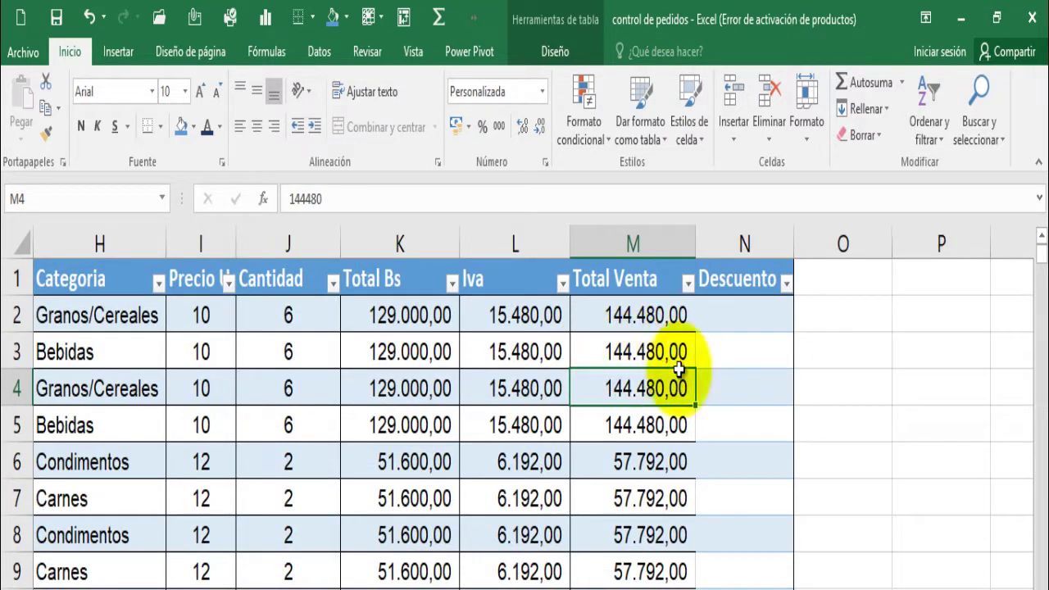
scroll(585, 520, "right", 2)
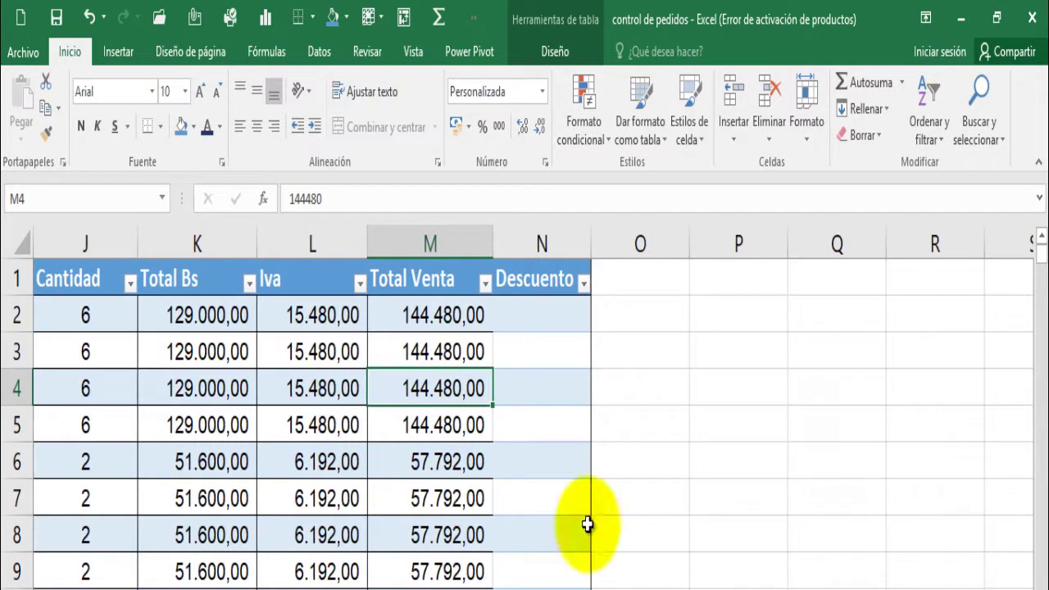
left_click(638, 277)
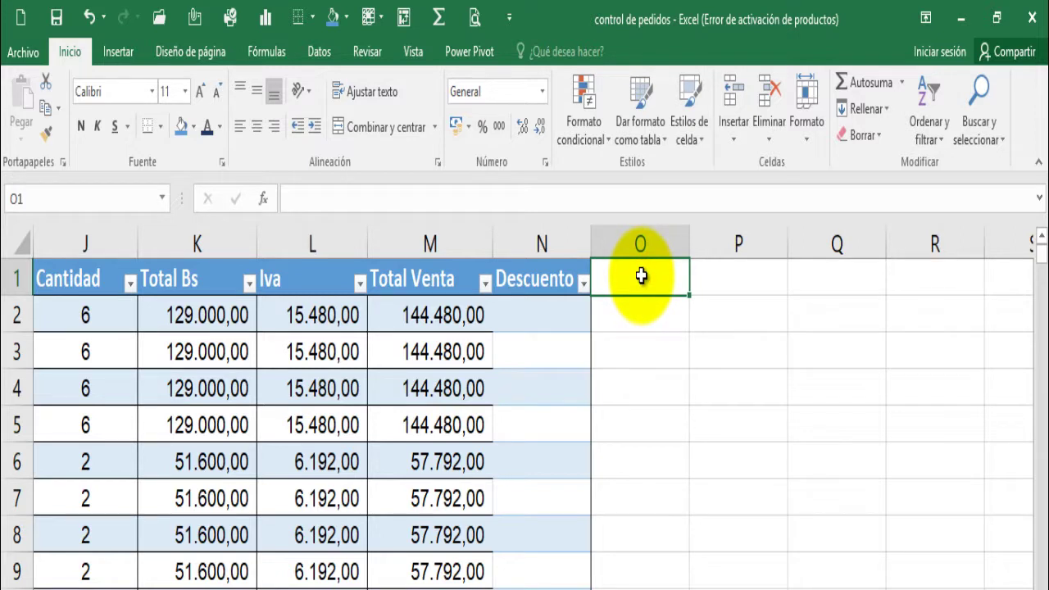
type("Total Pagado")
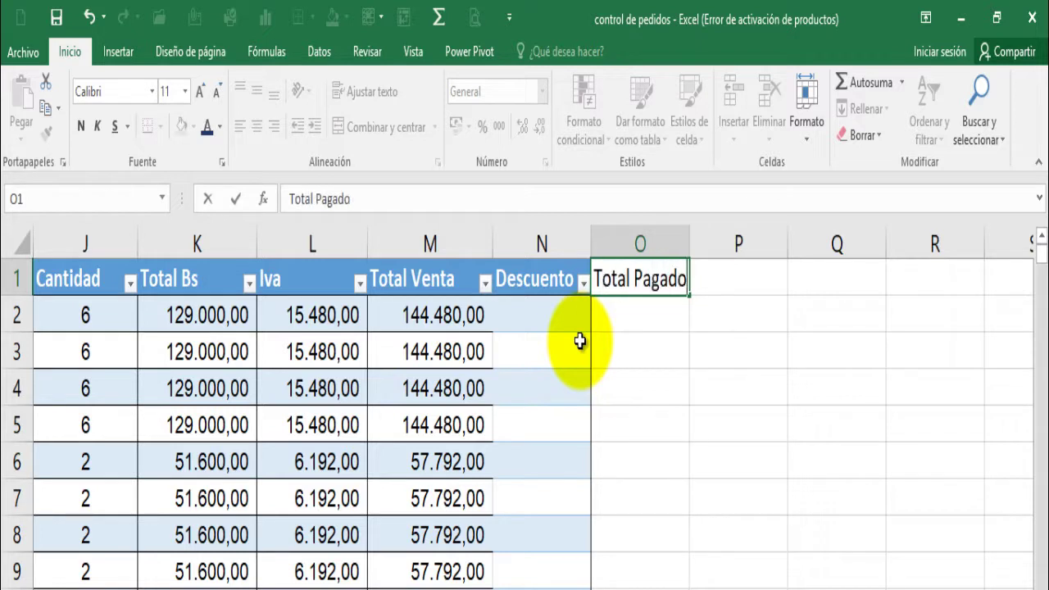
key("Return")
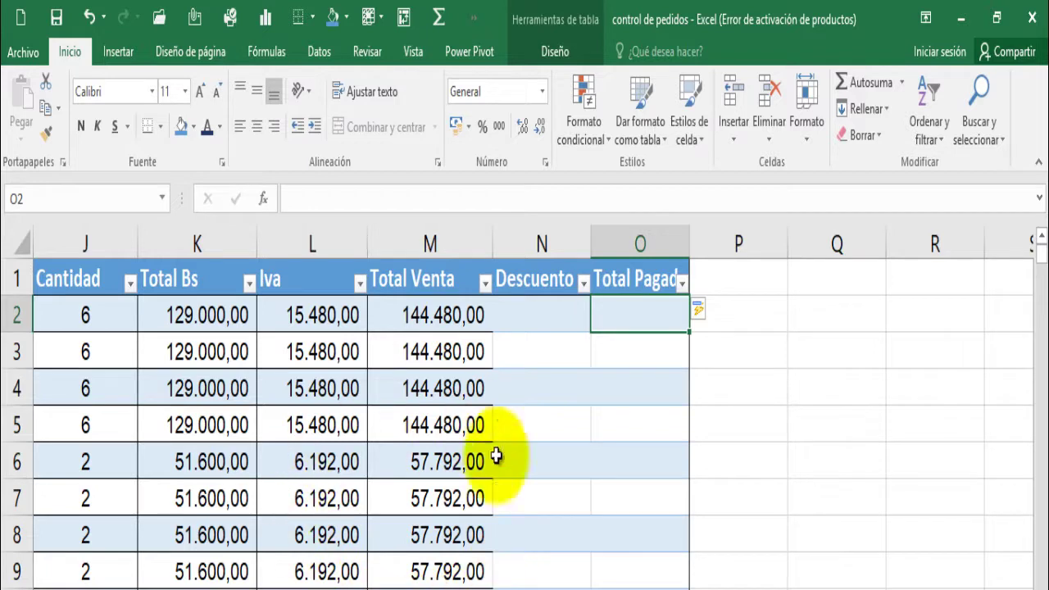
Apply all borders (Todos los bordes) to the whole table, including its header row and the two new columns.
left_click(528, 416)
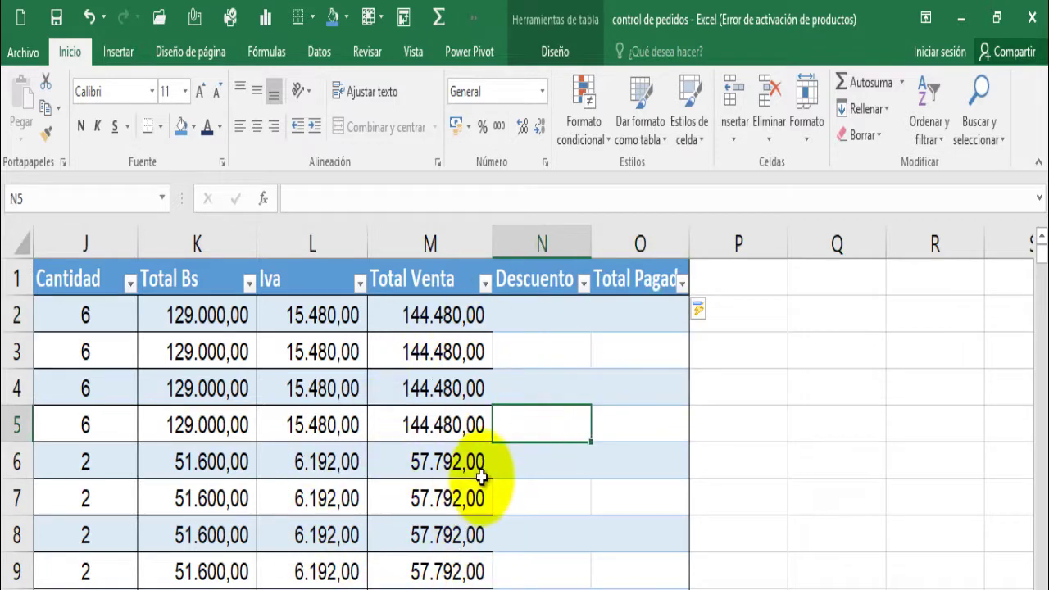
key("ctrl+a")
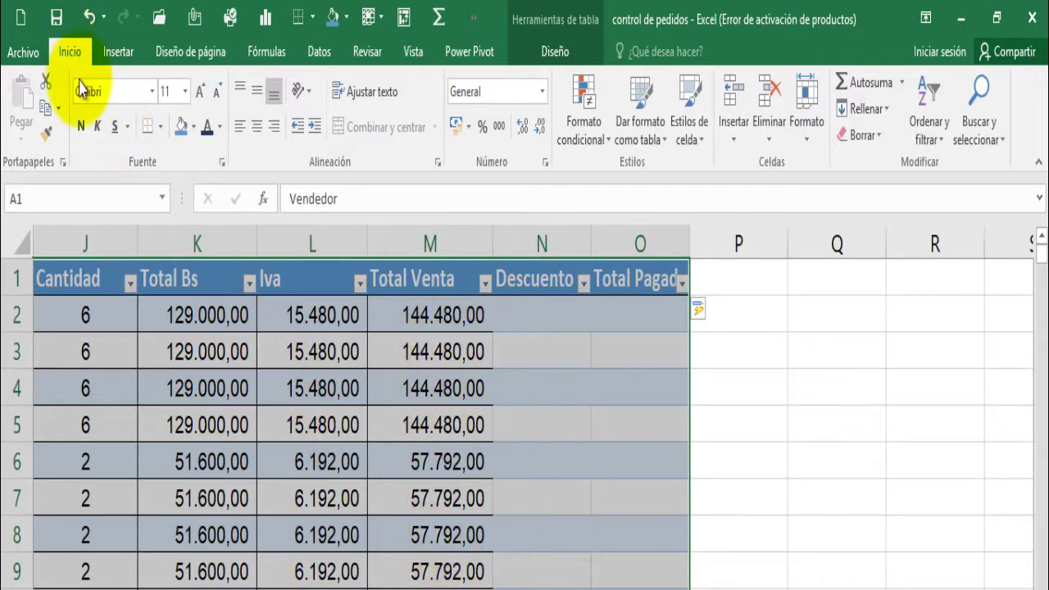
left_click(160, 127)
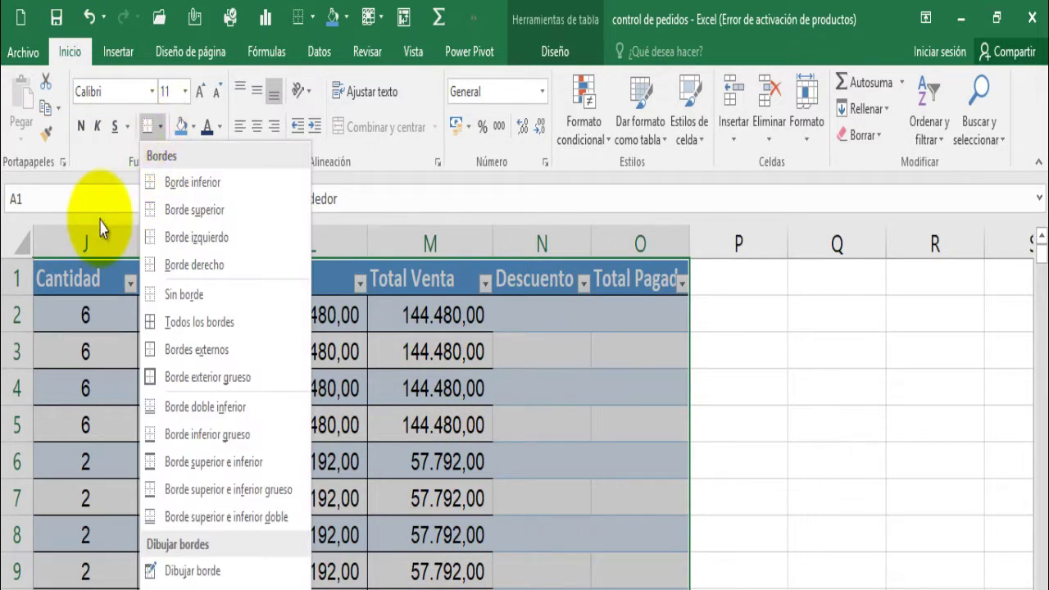
left_click(74, 198)
left_click(161, 128)
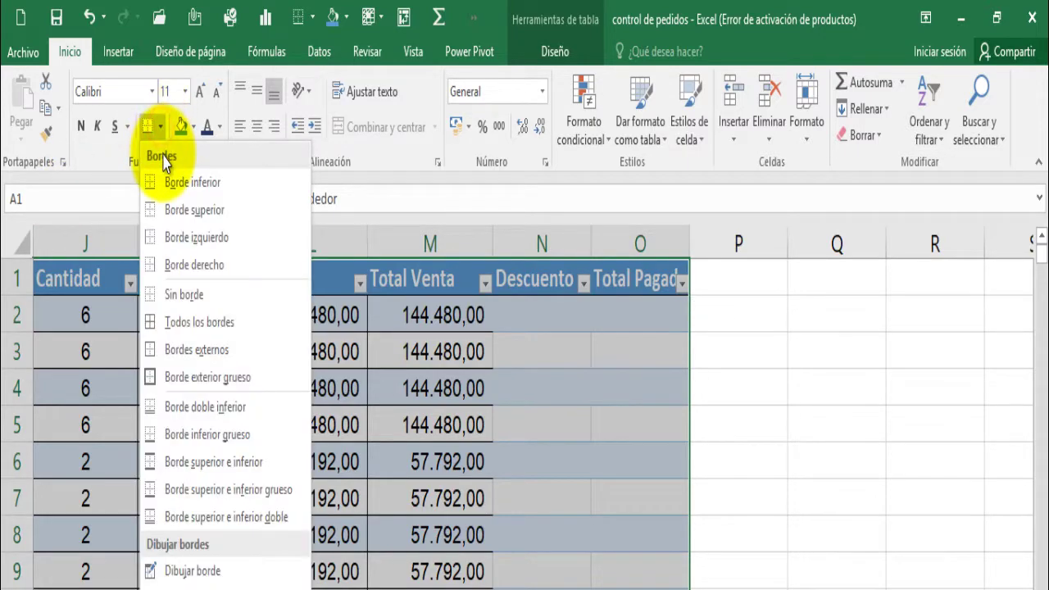
left_click(182, 321)
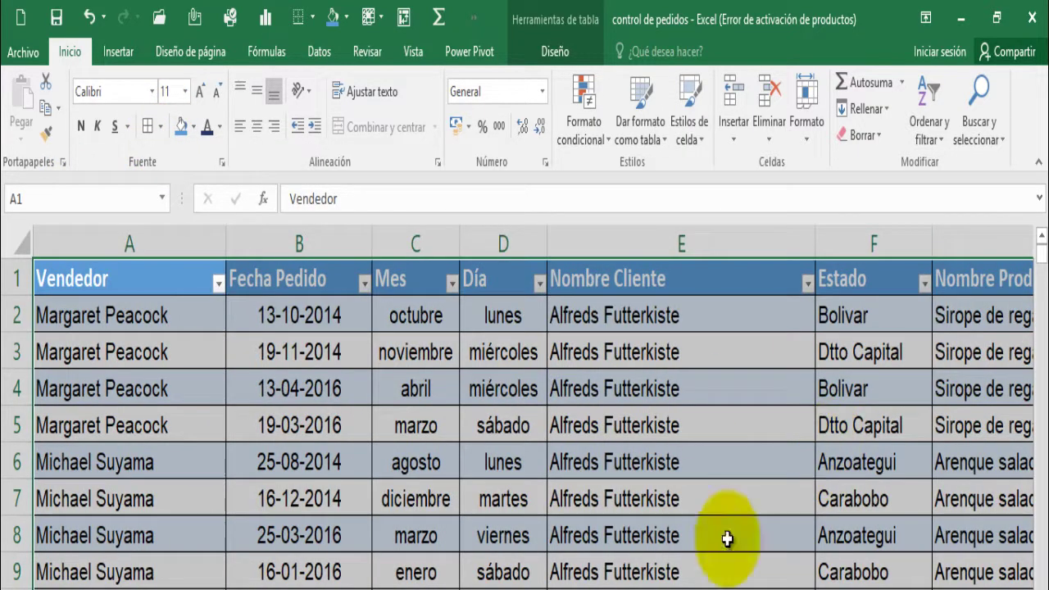
scroll(532, 407, "right", 7)
scroll(532, 407, "right", 1)
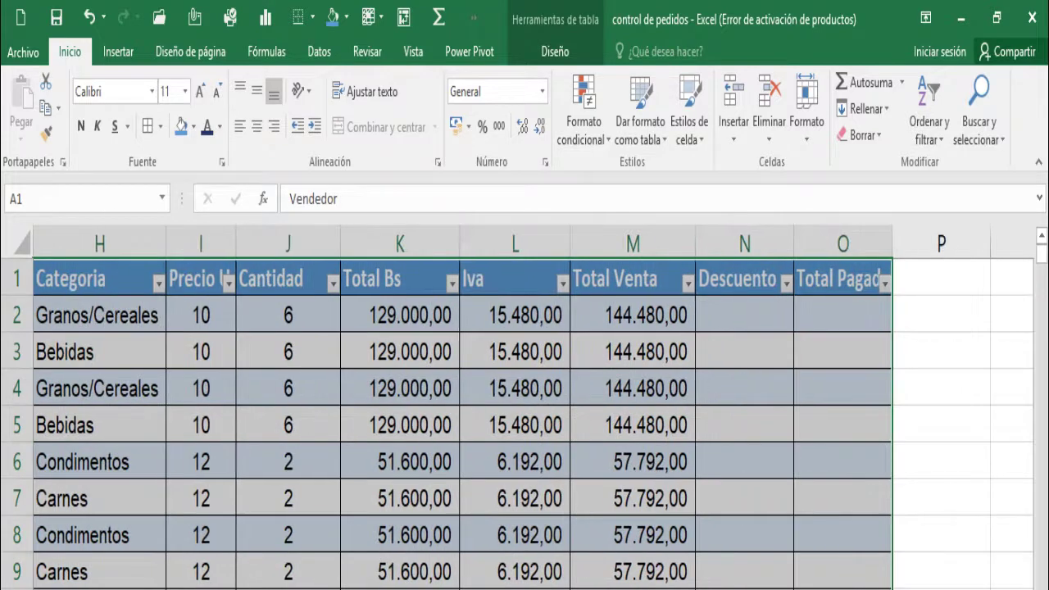
left_click(564, 491)
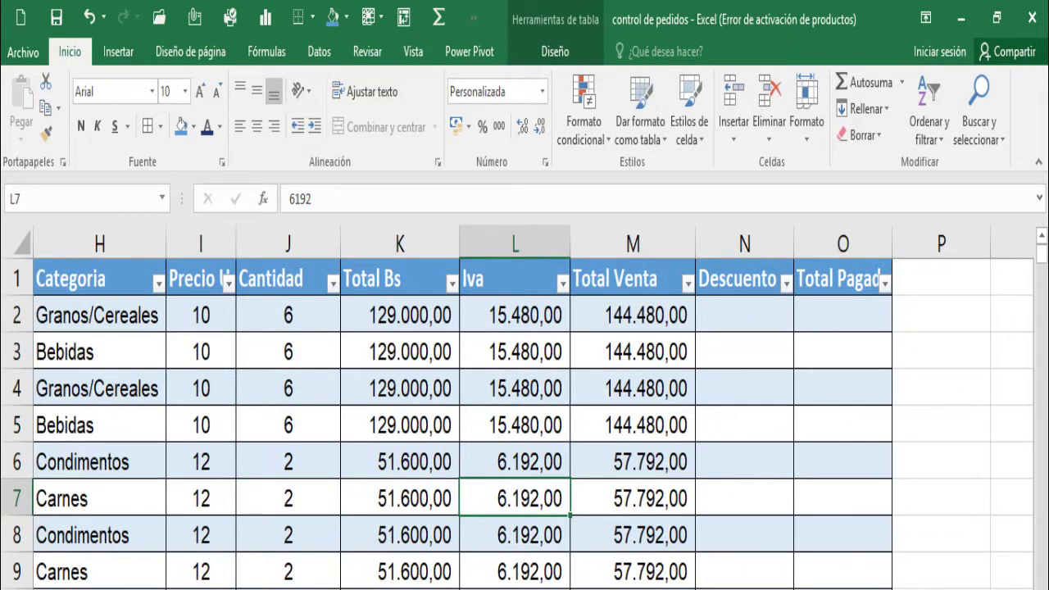
Widen column O so that the Total Pagado header fits completely.
scroll(642, 436, "right", 2)
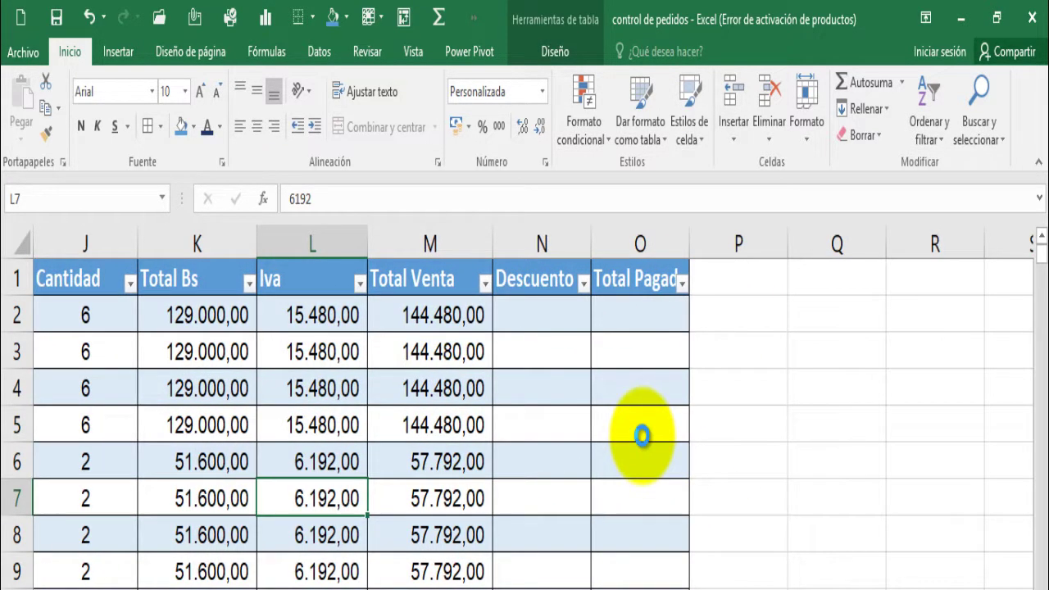
scroll(642, 436, "up", 4, "ctrl")
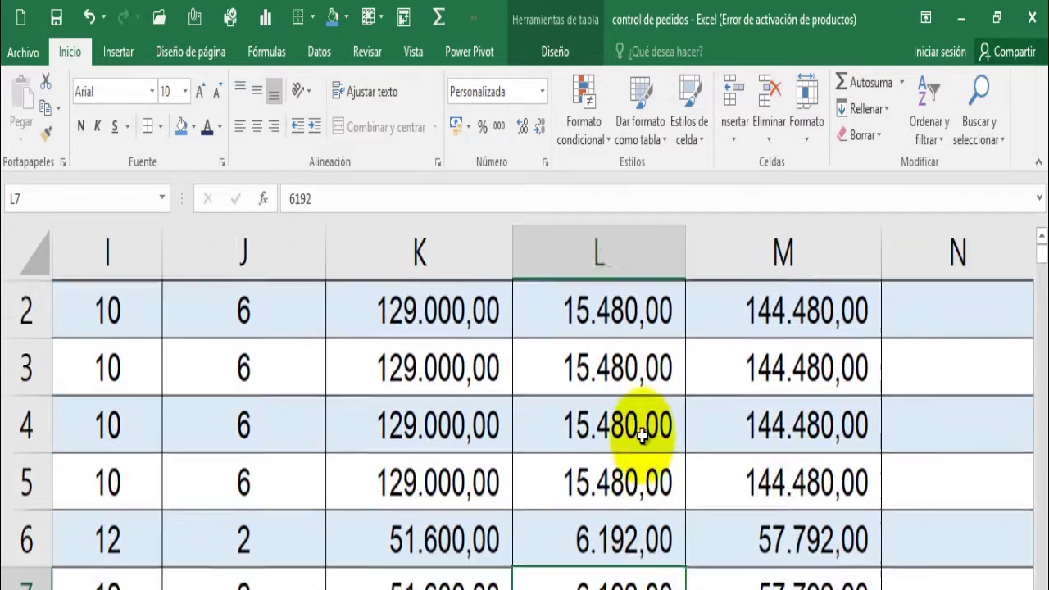
scroll(640, 563, "right", 3)
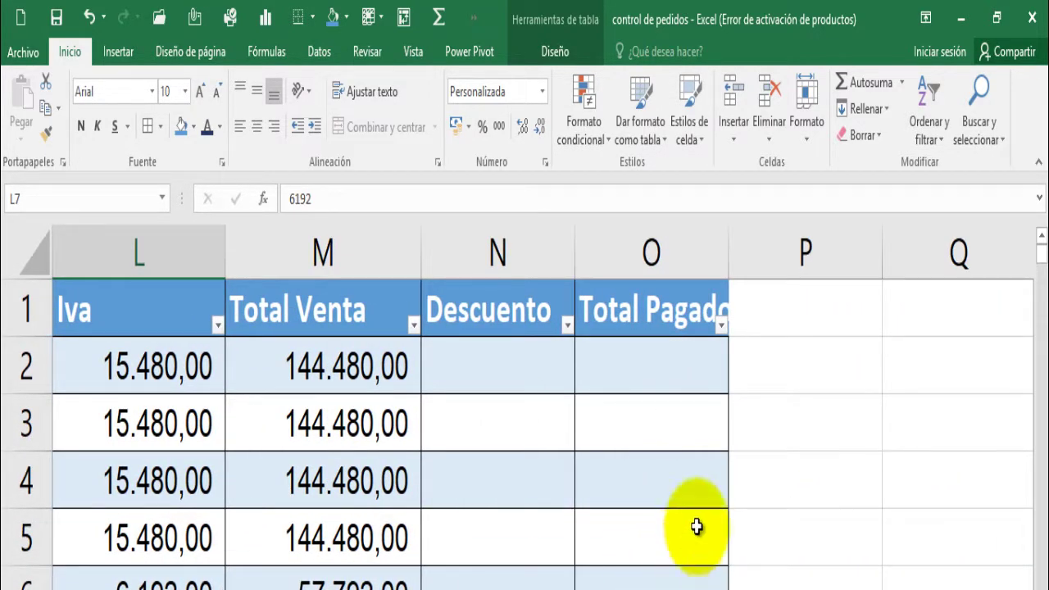
left_click_drag(729, 239, 755, 238)
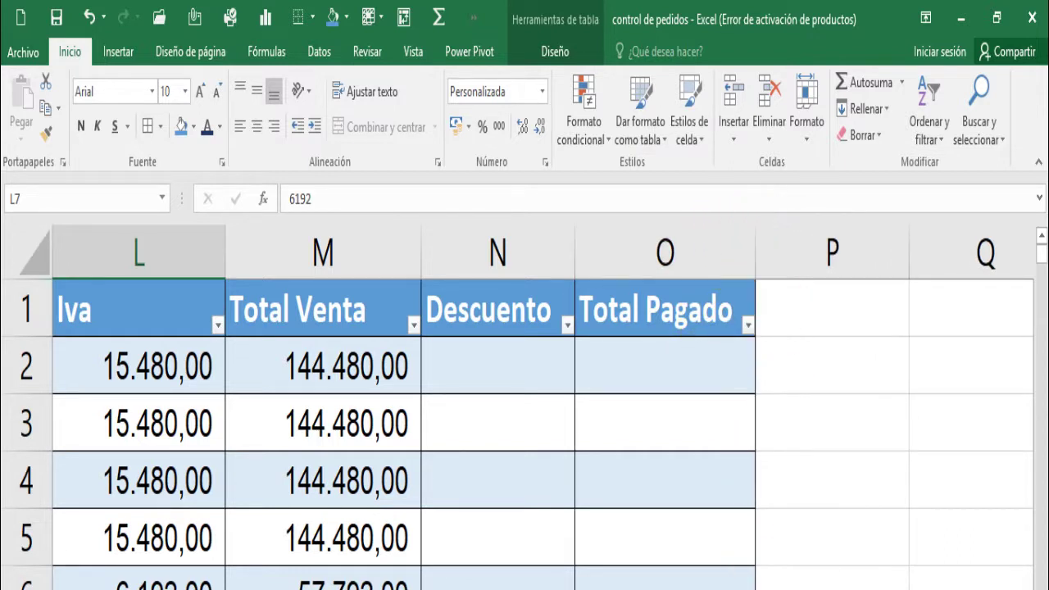
Enter the formula =M2*3% in N2 to fill the Descuento column with a 3% discount on Total Venta.
left_click(468, 368)
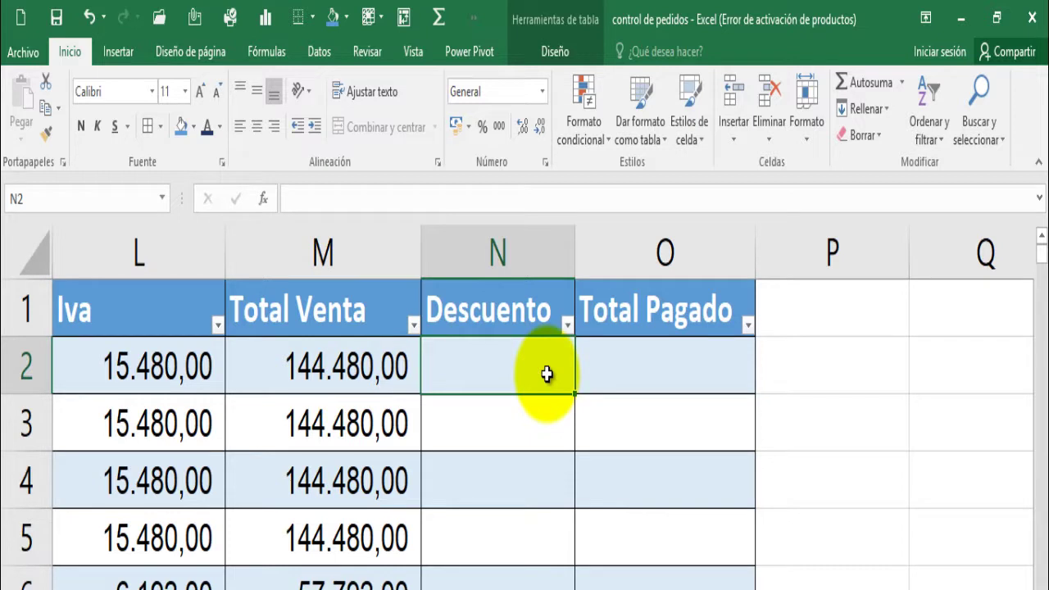
type("=")
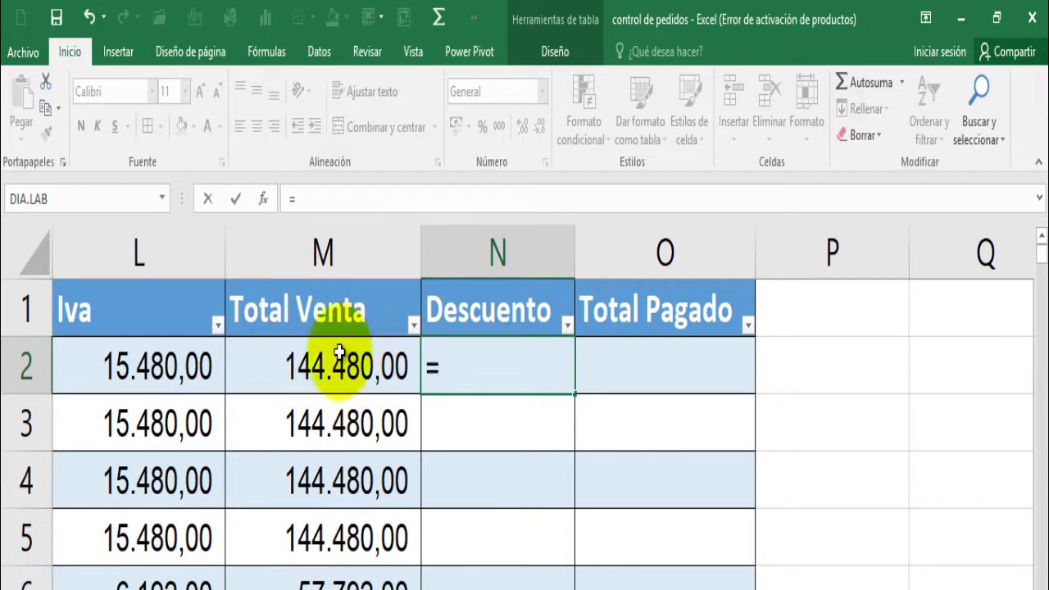
type("m2")
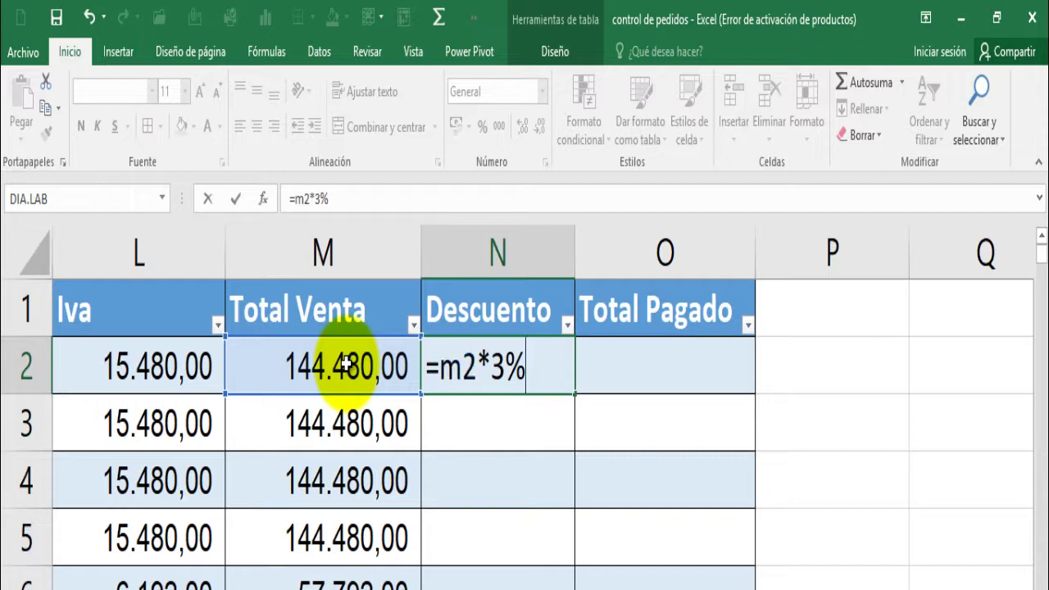
type("*3%")
key("Return")
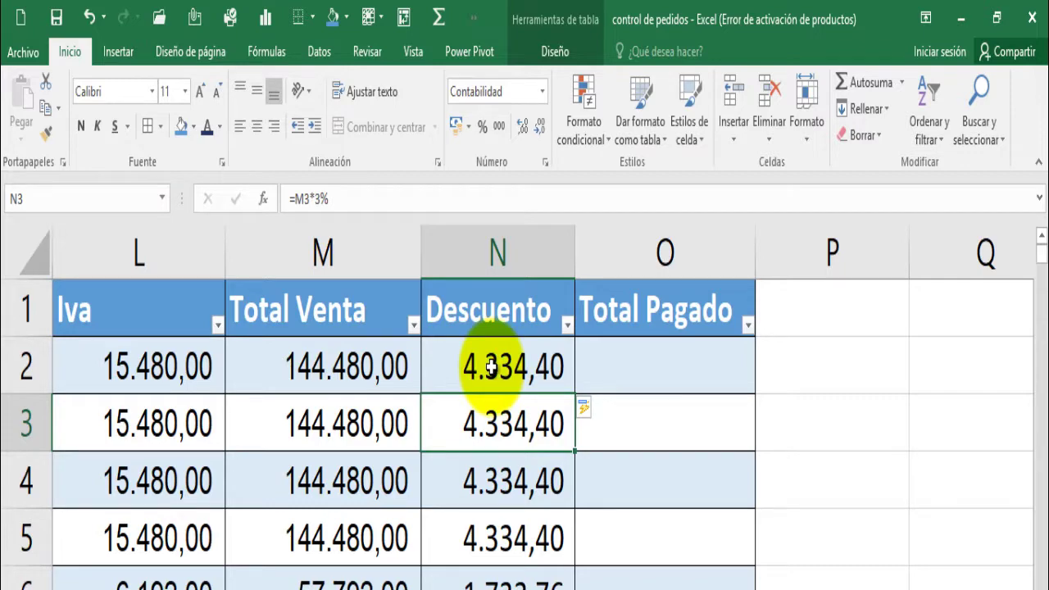
Examine the calculated discounts down the Descuento column next to the Total Venta amounts.
scroll(490, 368, "down", 12)
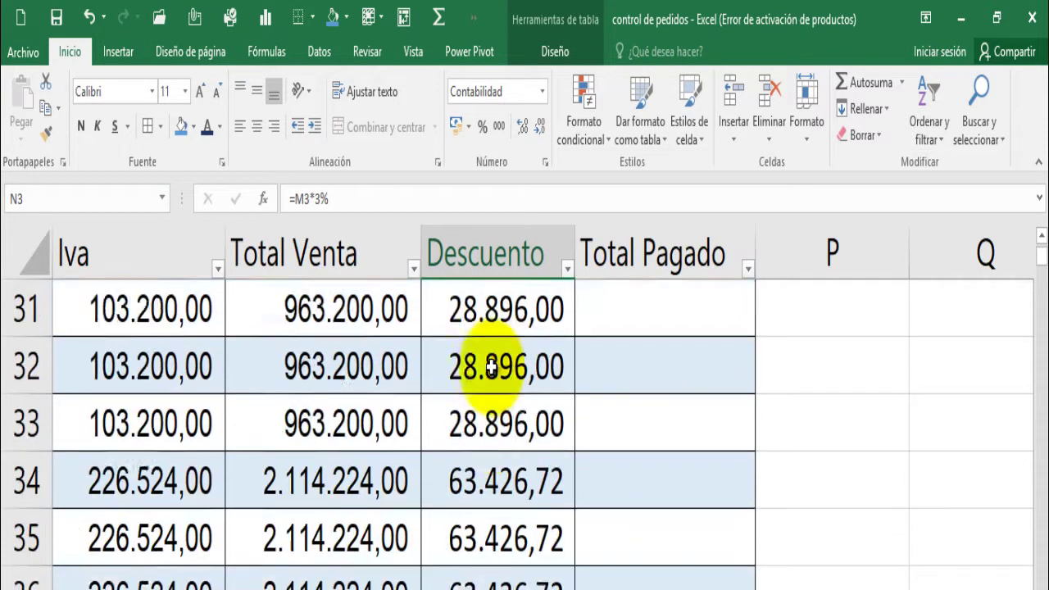
scroll(490, 368, "up", 12)
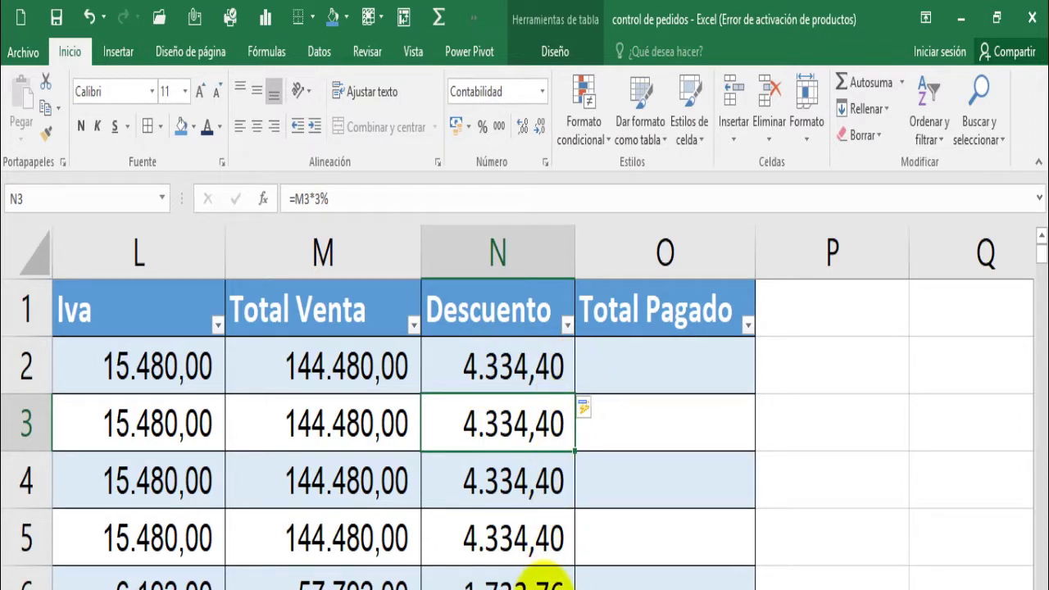
scroll(541, 573, "down", 7)
scroll(541, 574, "up", 7)
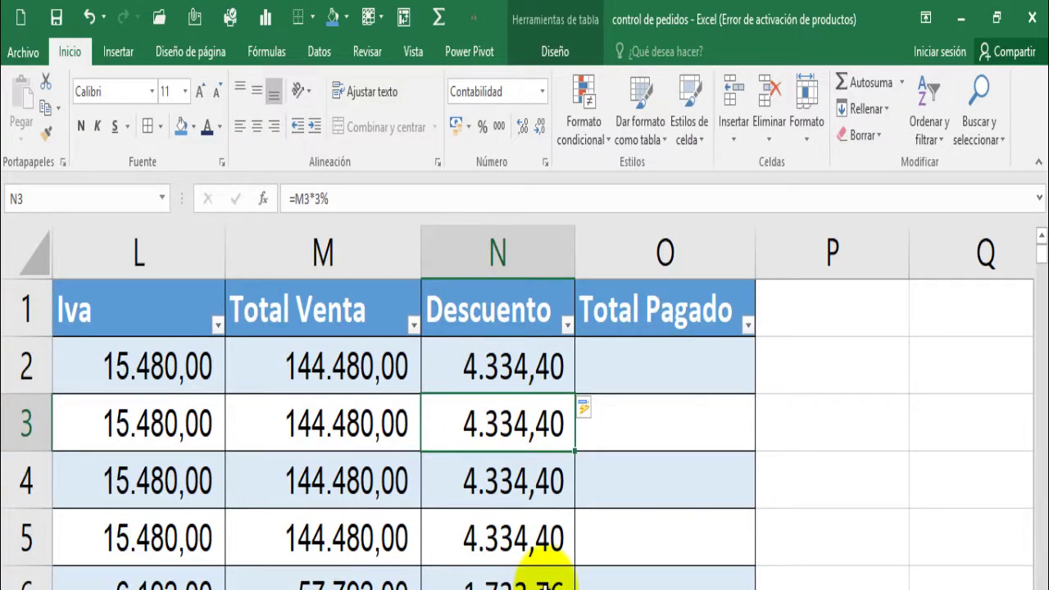
scroll(545, 578, "down", 5, "ctrl")
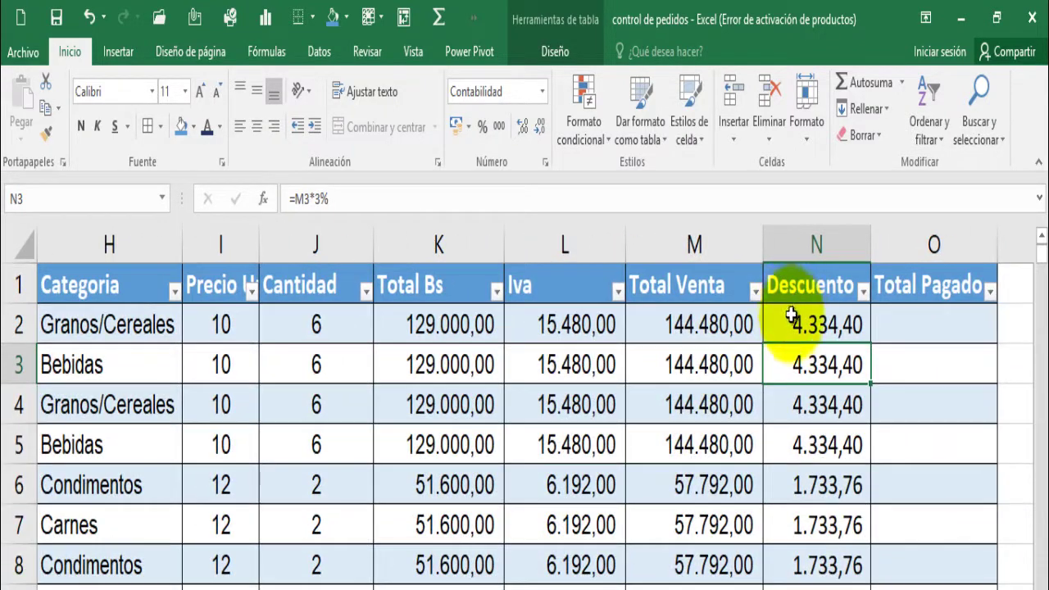
left_click_drag(791, 316, 816, 585)
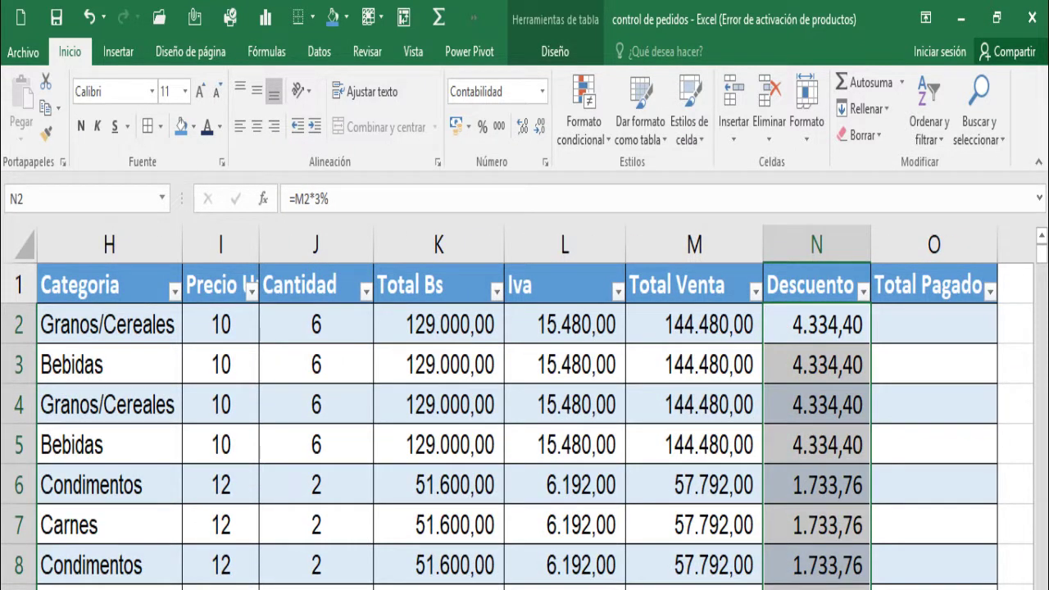
scroll(844, 499, "right", 3)
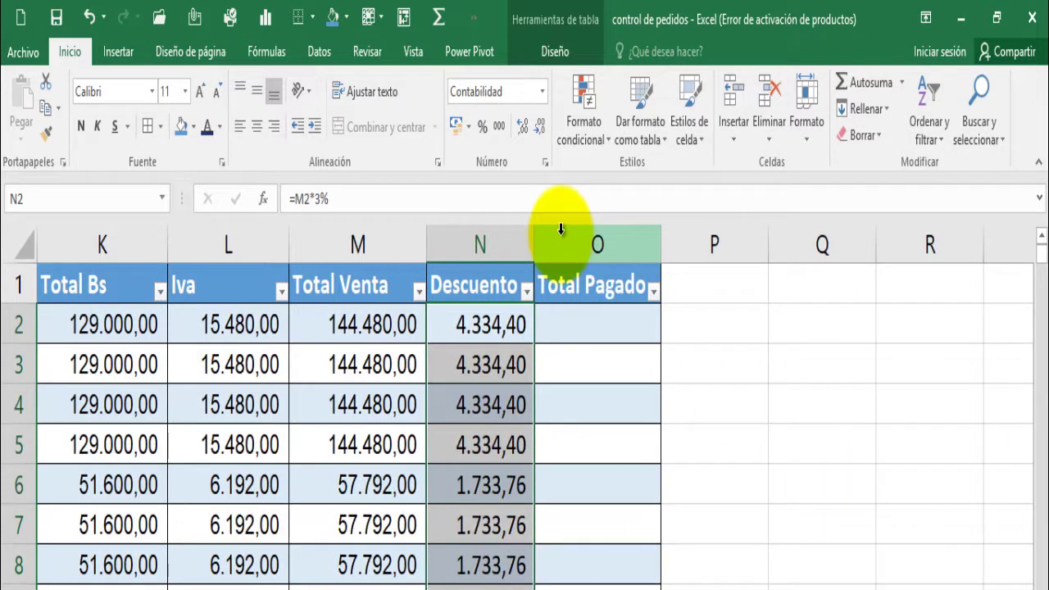
scroll(561, 229, "up", 3, "ctrl")
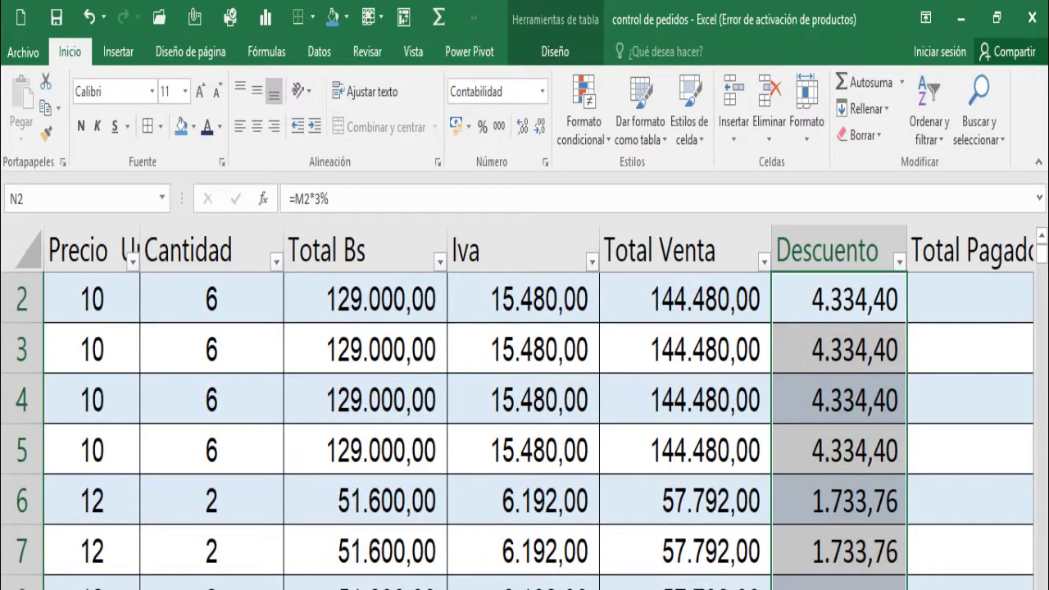
scroll(538, 410, "right", 2)
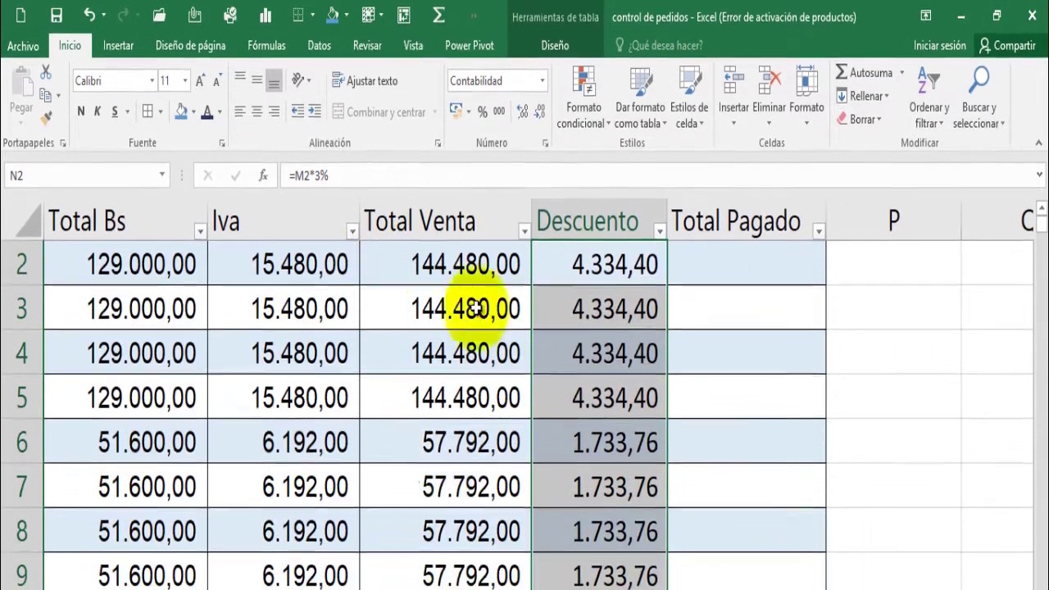
left_click(729, 266)
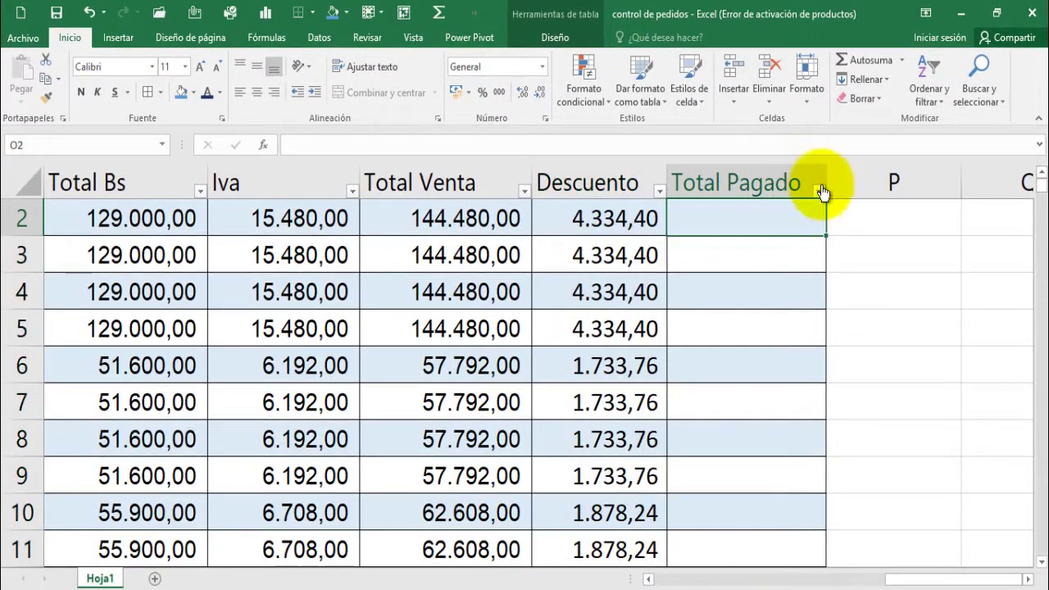
left_click_drag(824, 182, 852, 176)
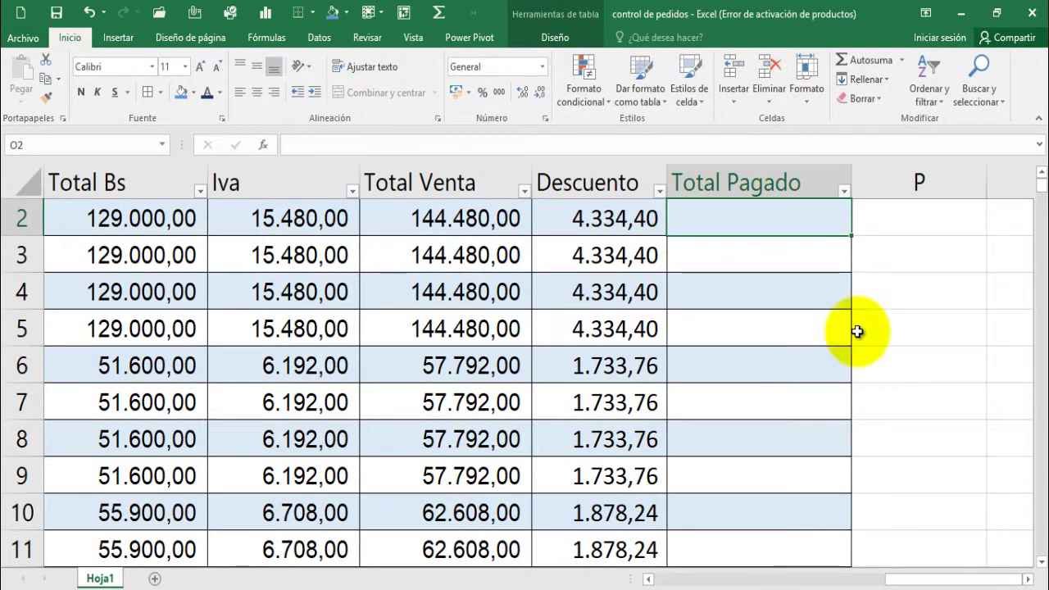
left_click(1026, 578)
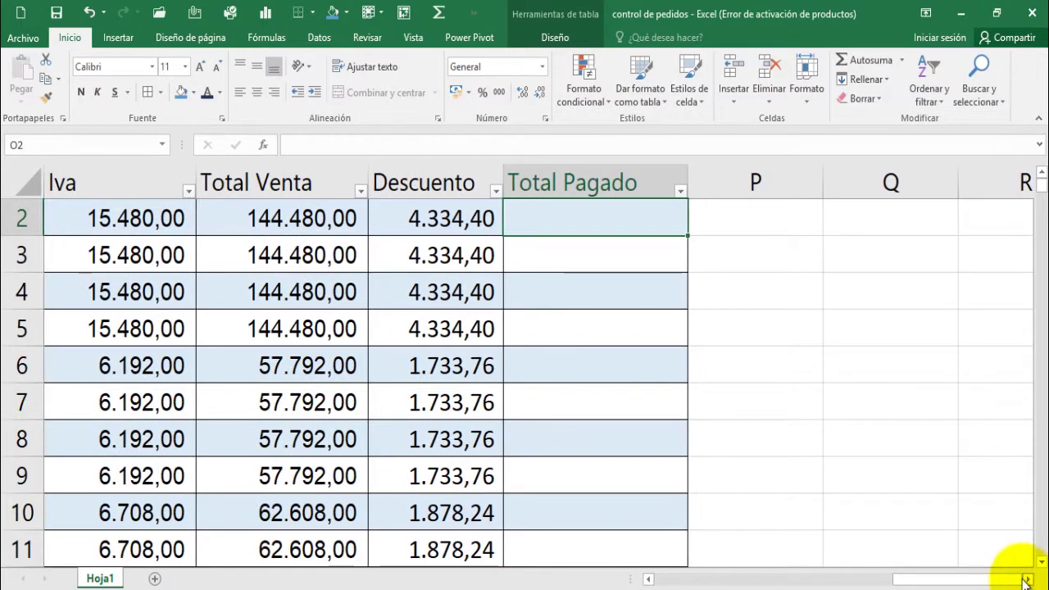
scroll(739, 352, "up", 2, "ctrl")
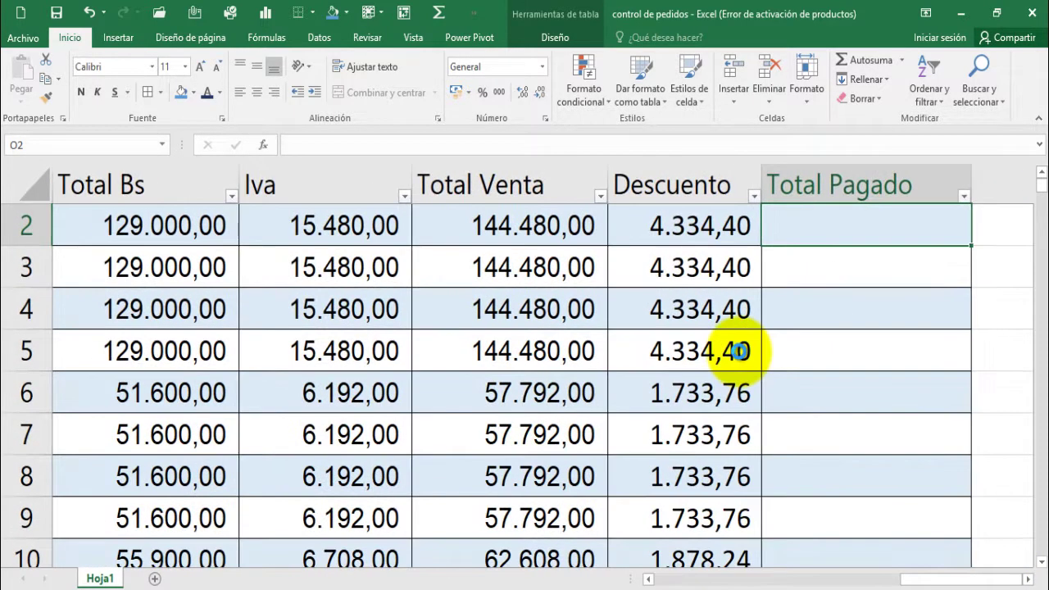
scroll(740, 352, "up", 1, "ctrl")
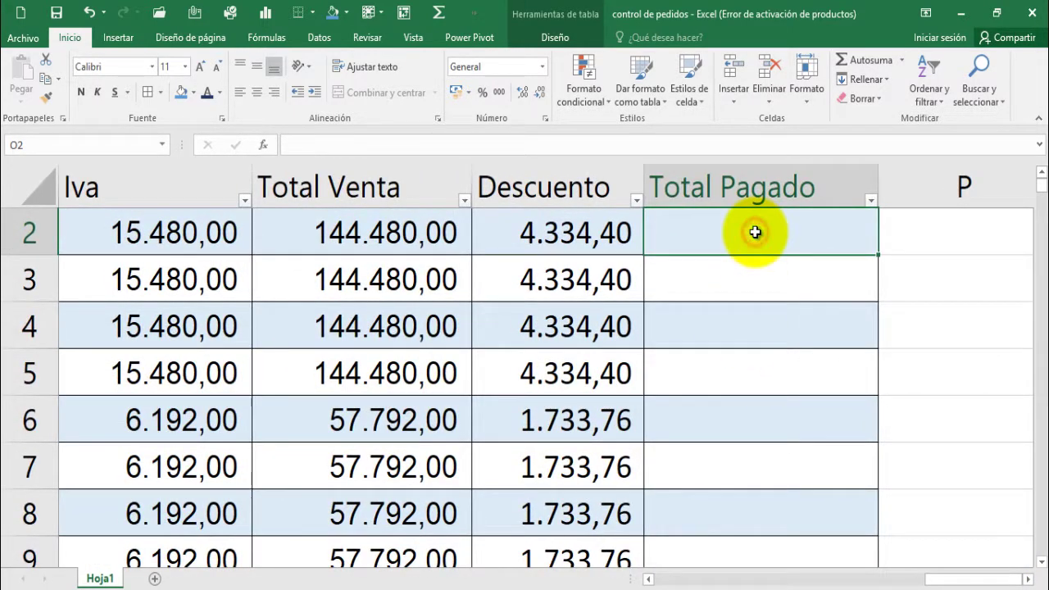
type("=")
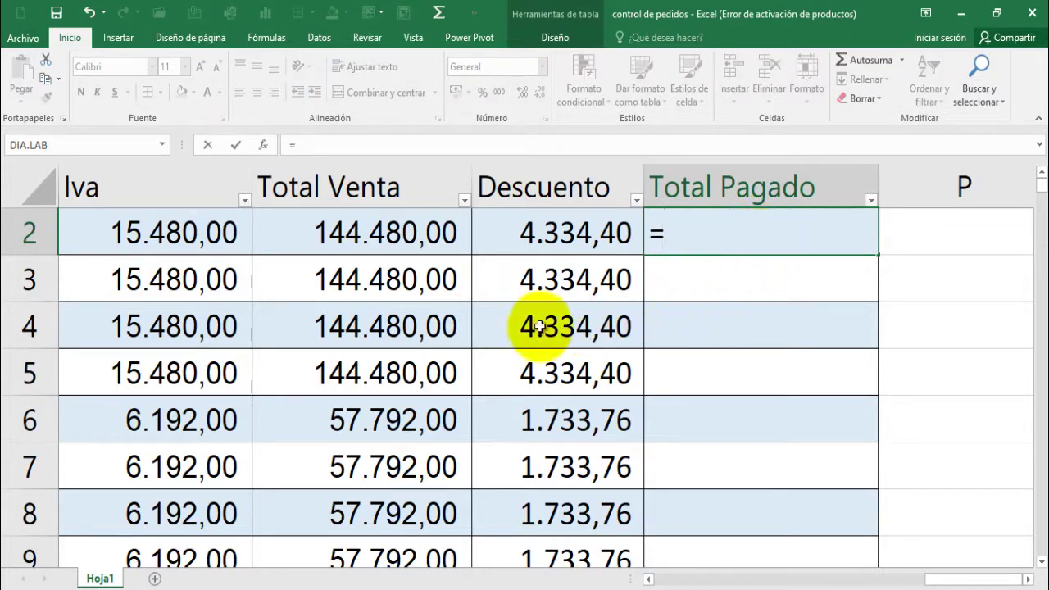
left_click(388, 238)
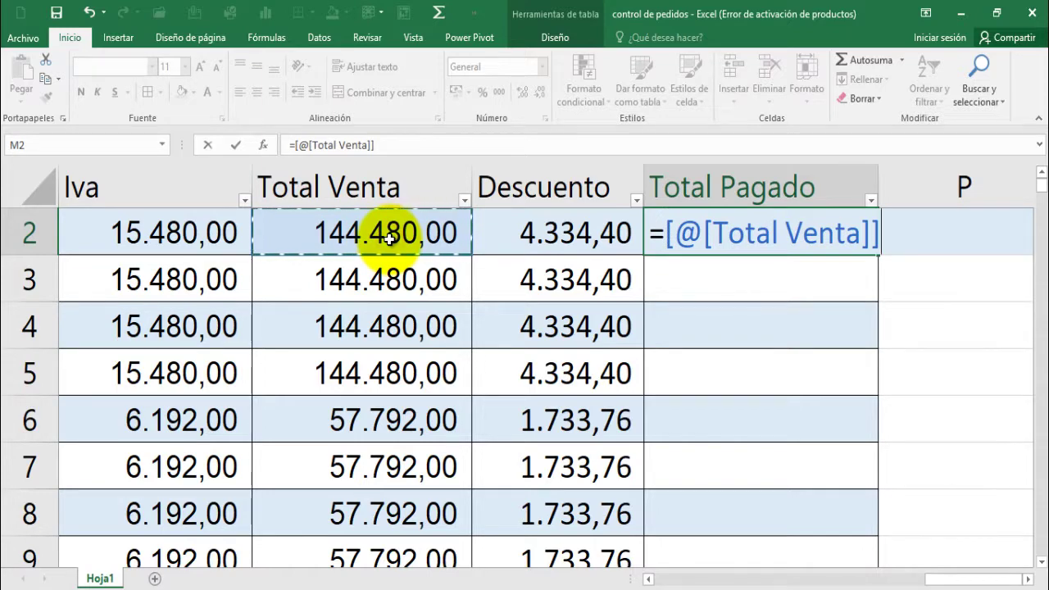
scroll(388, 237, "up", 1)
scroll(388, 238, "down", 3)
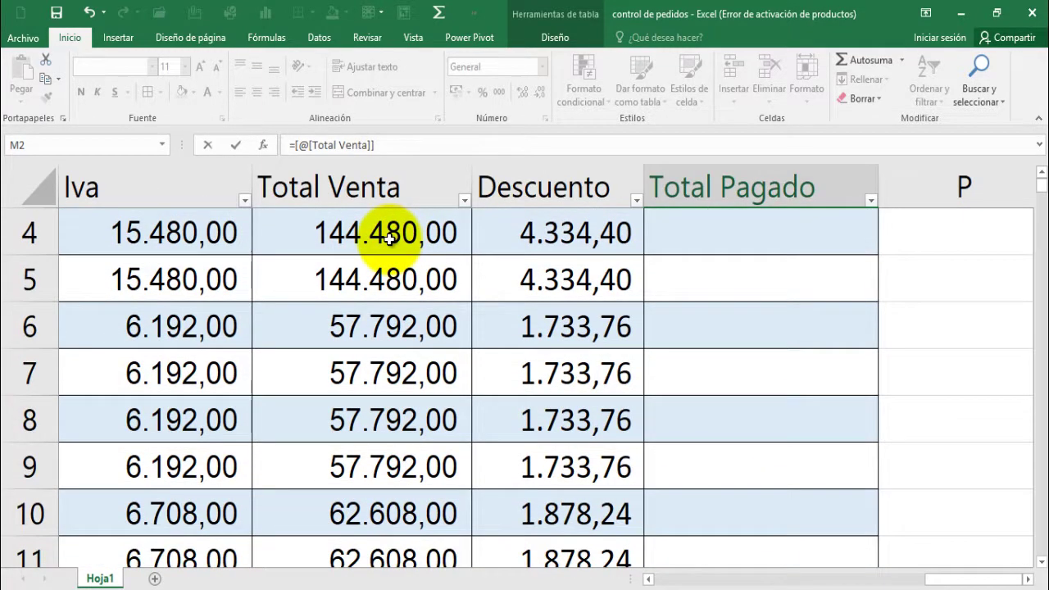
scroll(434, 244, "up", 3)
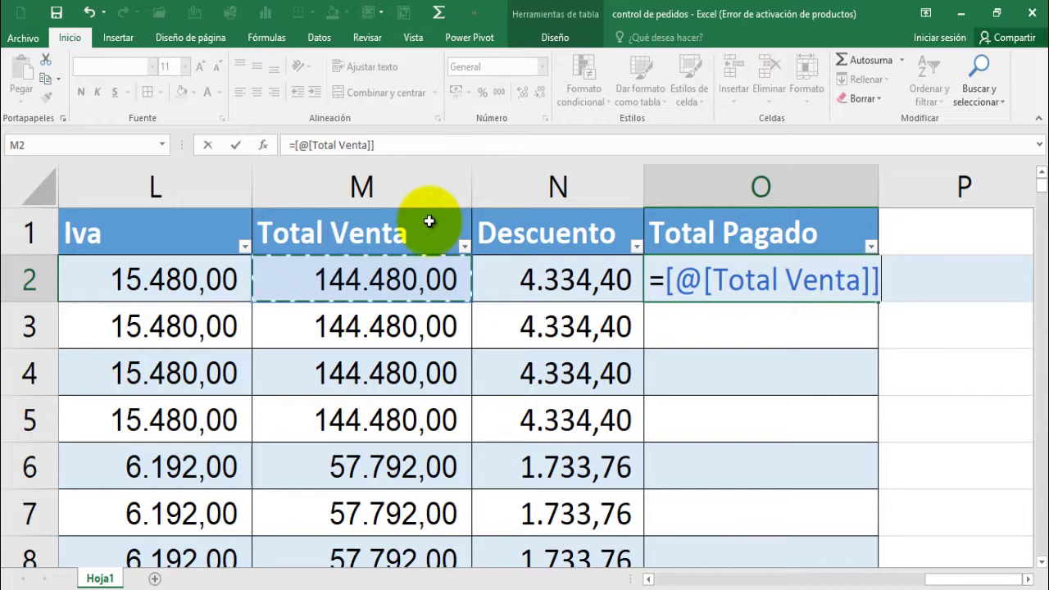
left_click(577, 278)
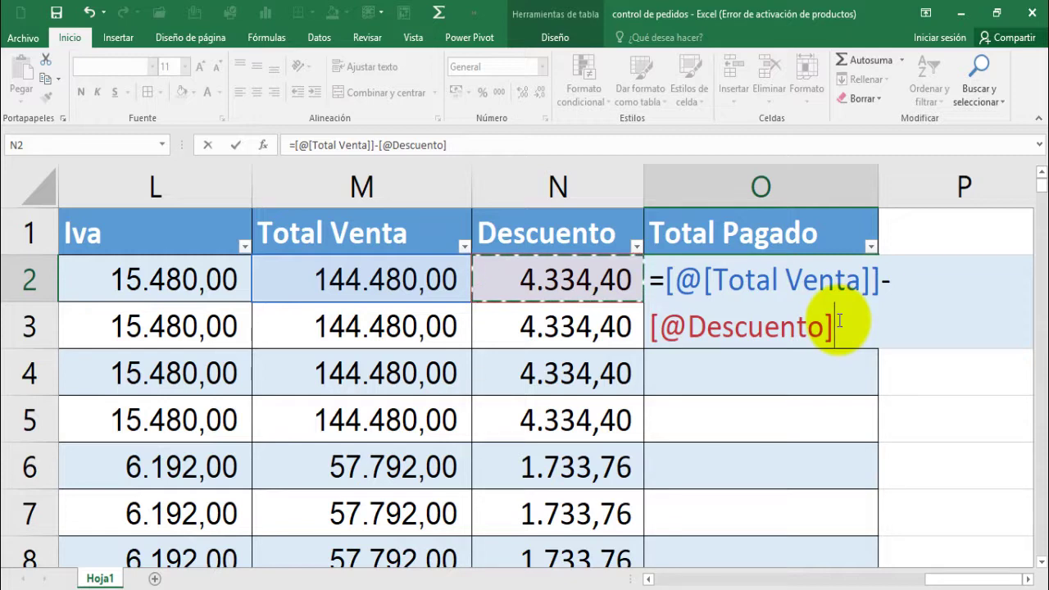
key("Return")
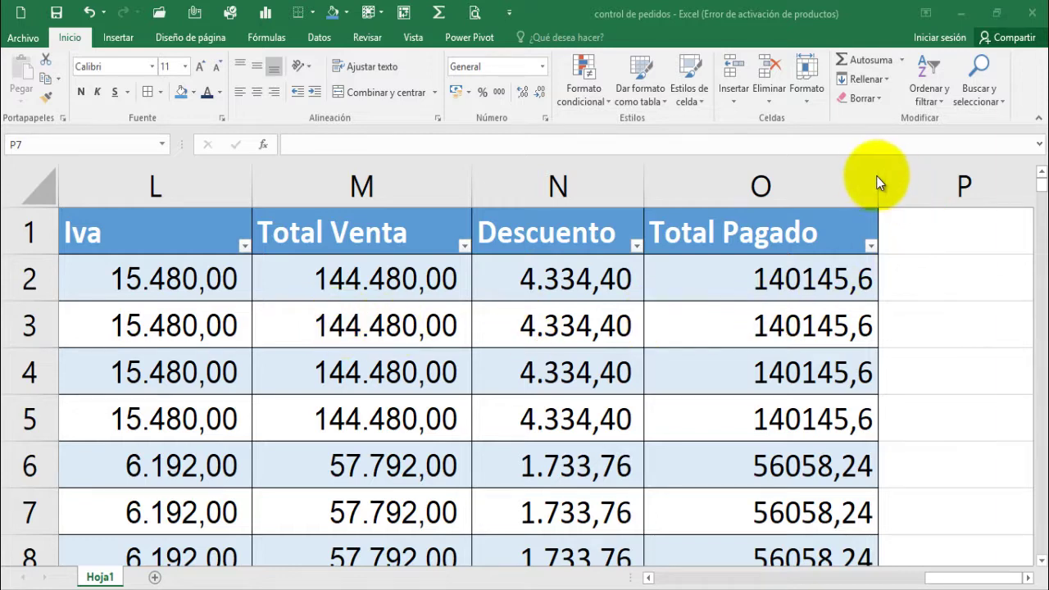
Narrow column O slightly and give the whole Total Pagado column the thousands-separator Contabilidad number format.
left_click_drag(880, 174, 863, 175)
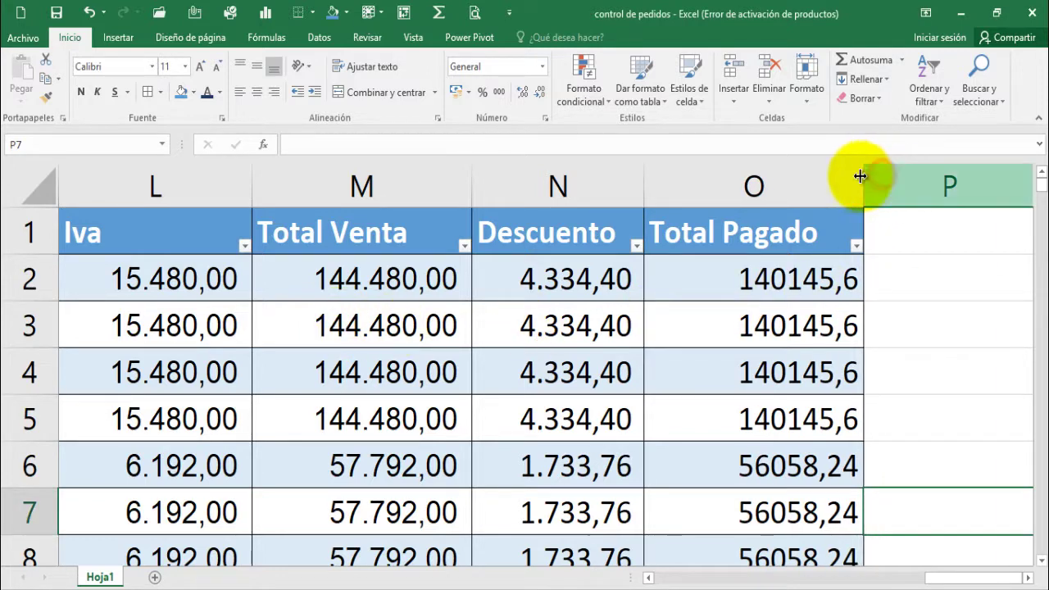
left_click(723, 179)
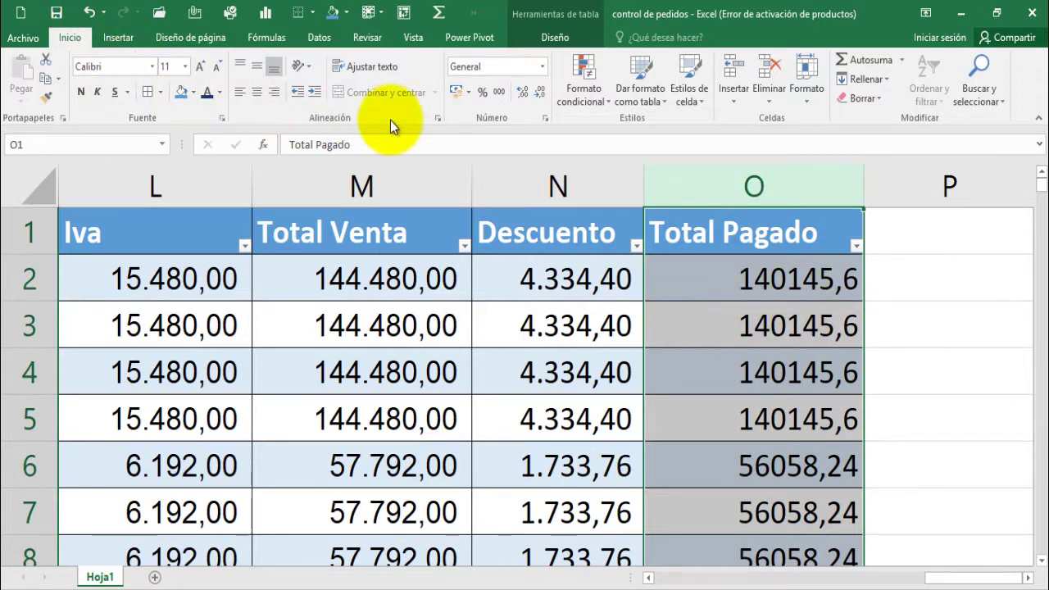
left_click(502, 98)
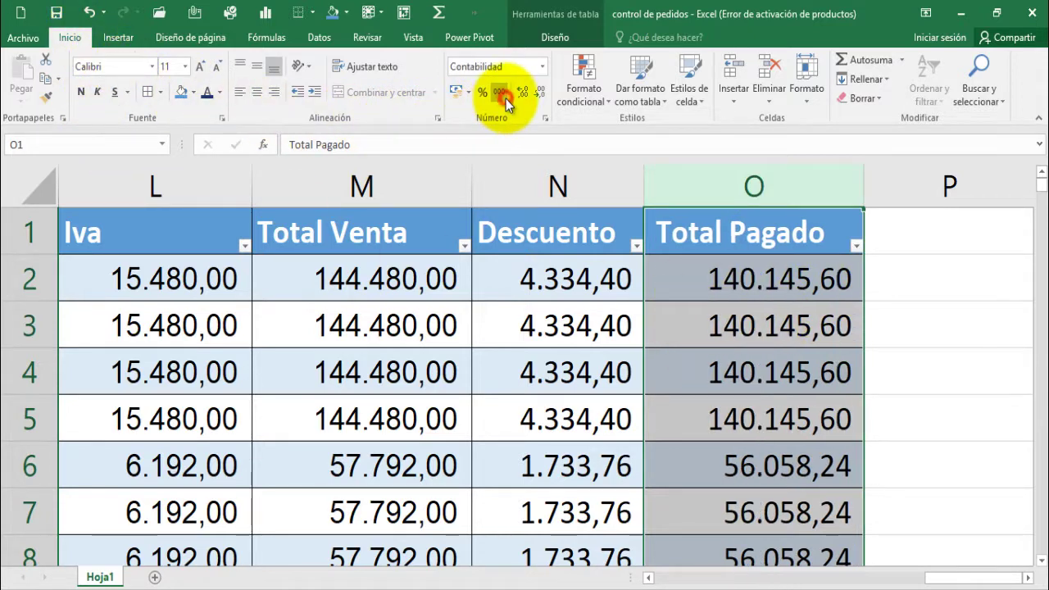
left_click(700, 390)
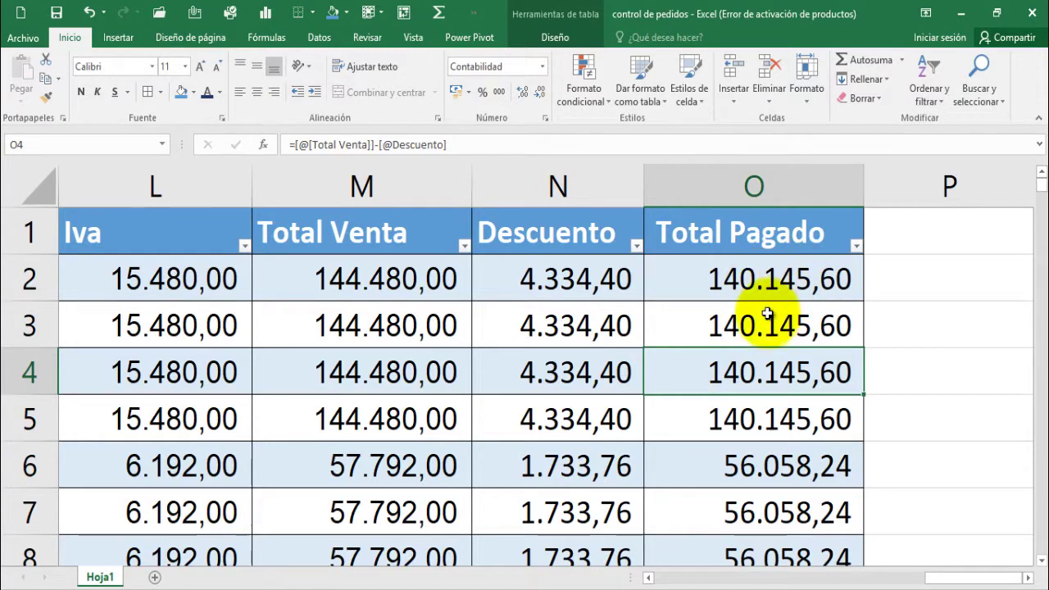
Widen column I to show more of the Precio Unidad header.
left_click(1027, 577)
left_click_drag(931, 576, 819, 578)
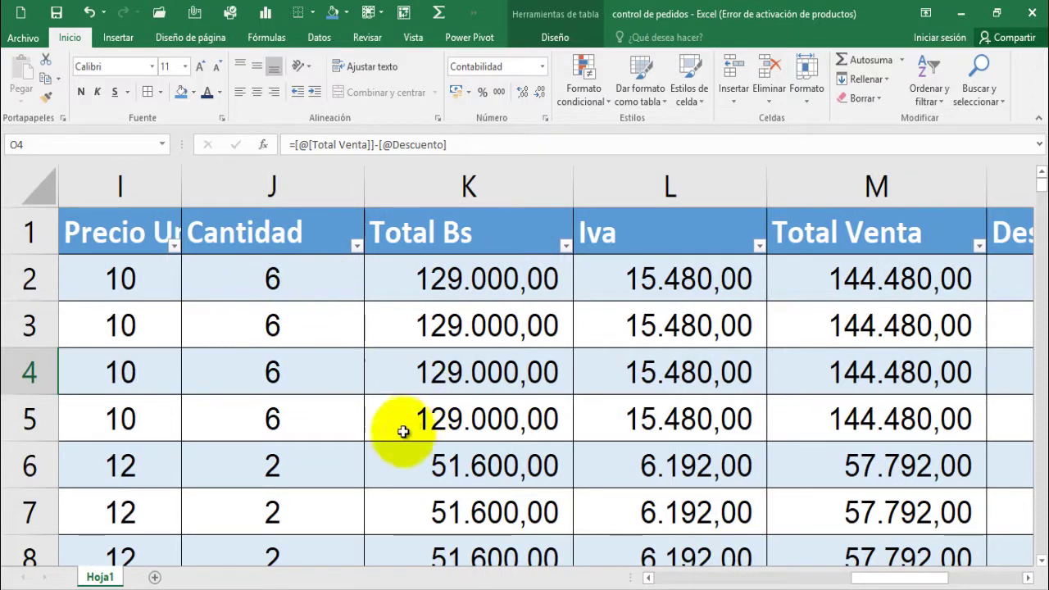
left_click(651, 578)
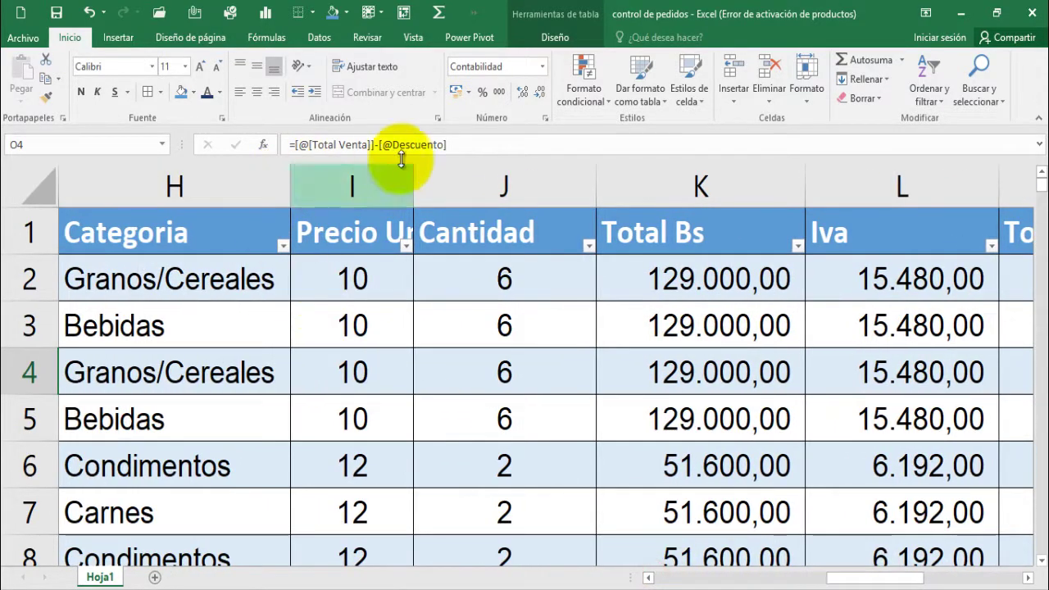
left_click_drag(407, 180, 473, 180)
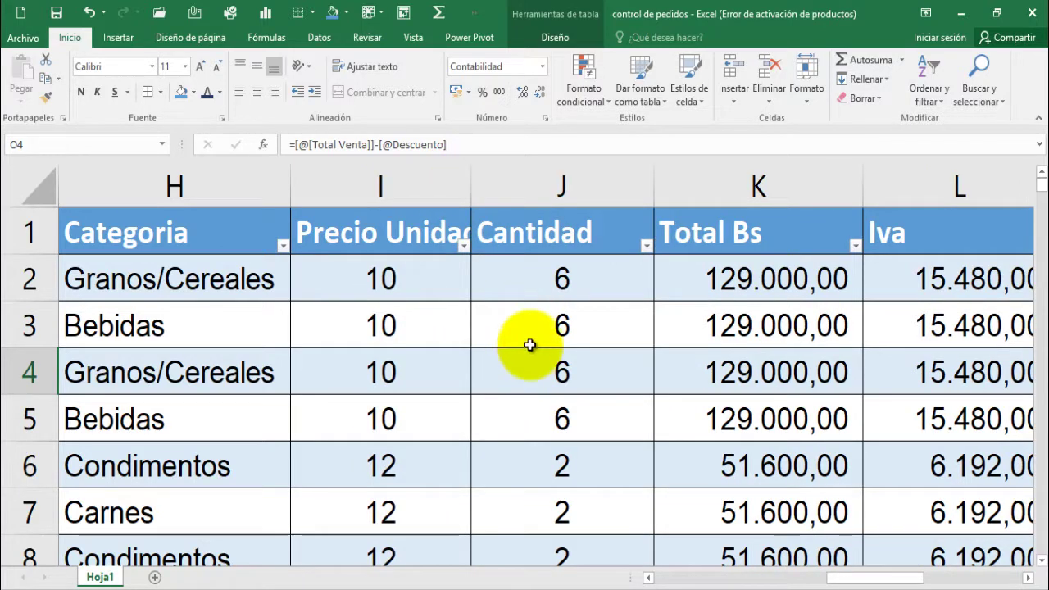
Wrap the Precio Unidad header text in I1 and narrow both the Precio Unidad and Cantidad columns.
left_click(414, 236)
left_click(370, 187)
left_click(421, 237)
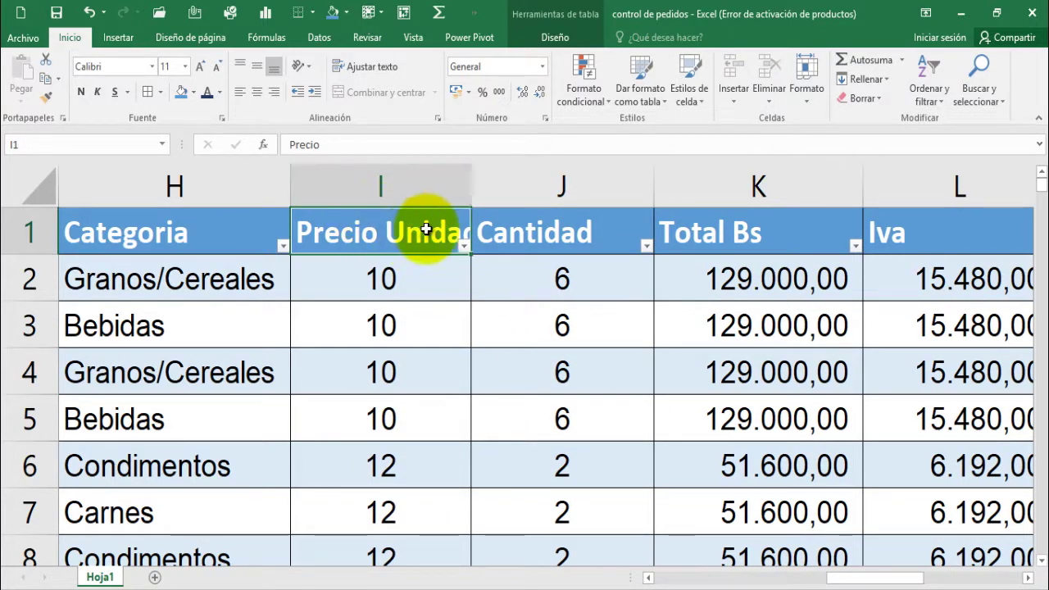
left_click(384, 70)
left_click_drag(473, 198, 398, 206)
left_click(566, 190)
left_click_drag(576, 189, 521, 189)
scroll(639, 353, "down", 3, "ctrl")
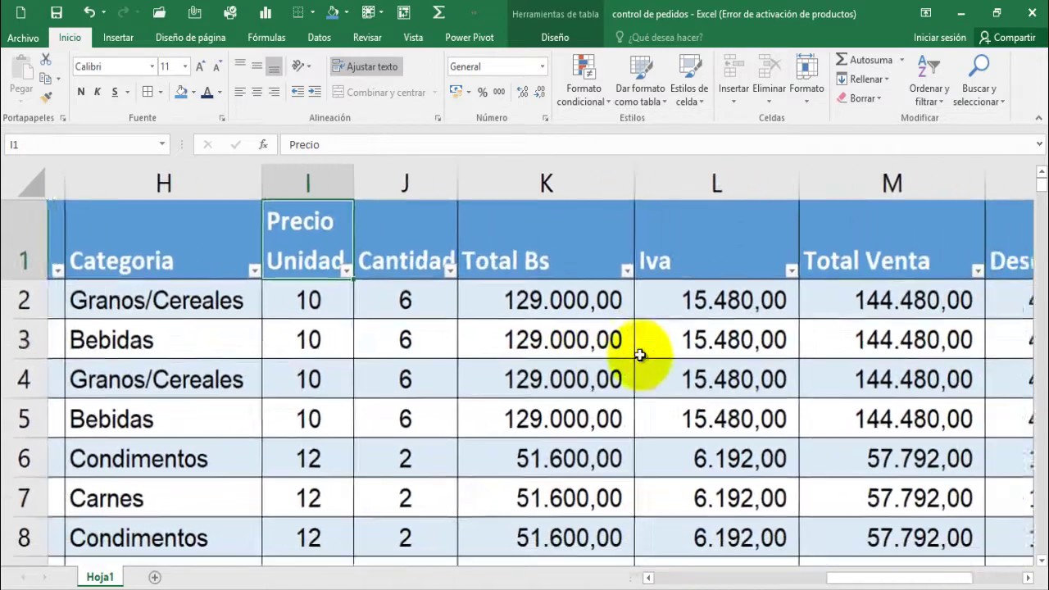
scroll(639, 354, "down", 3, "ctrl")
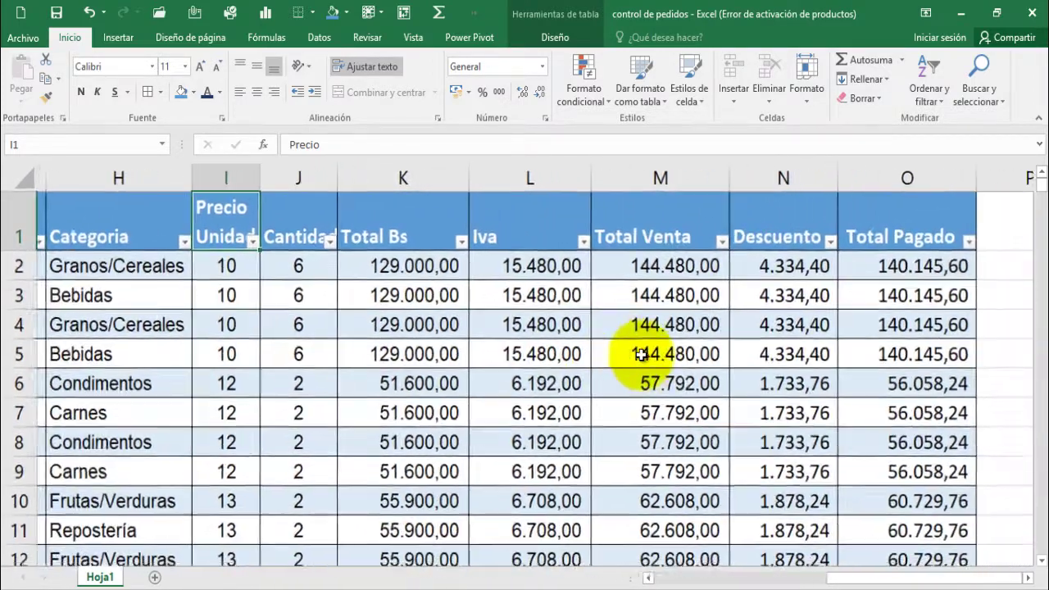
left_click(766, 298)
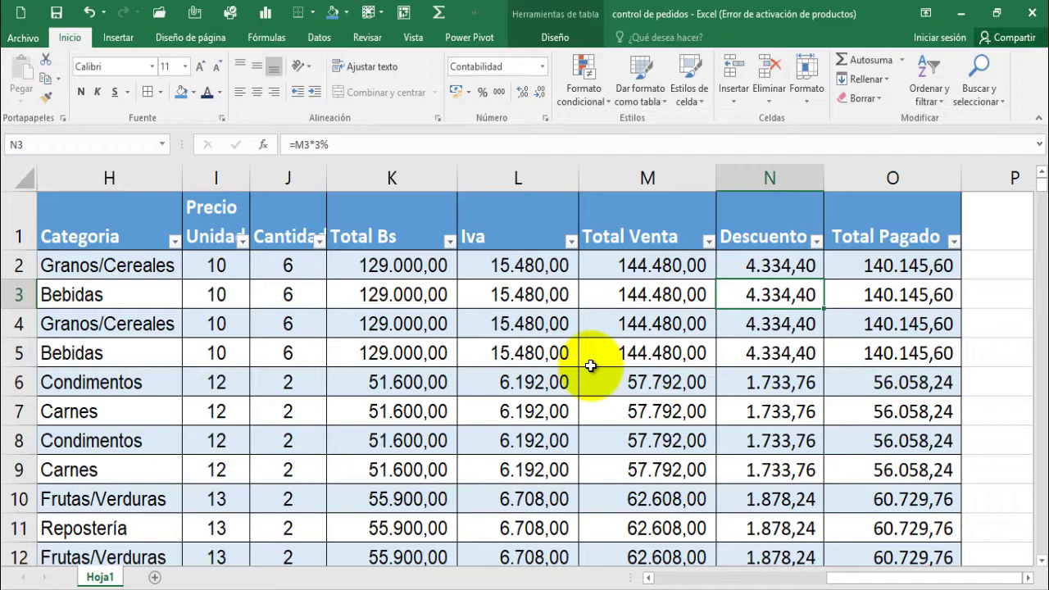
left_click(473, 359)
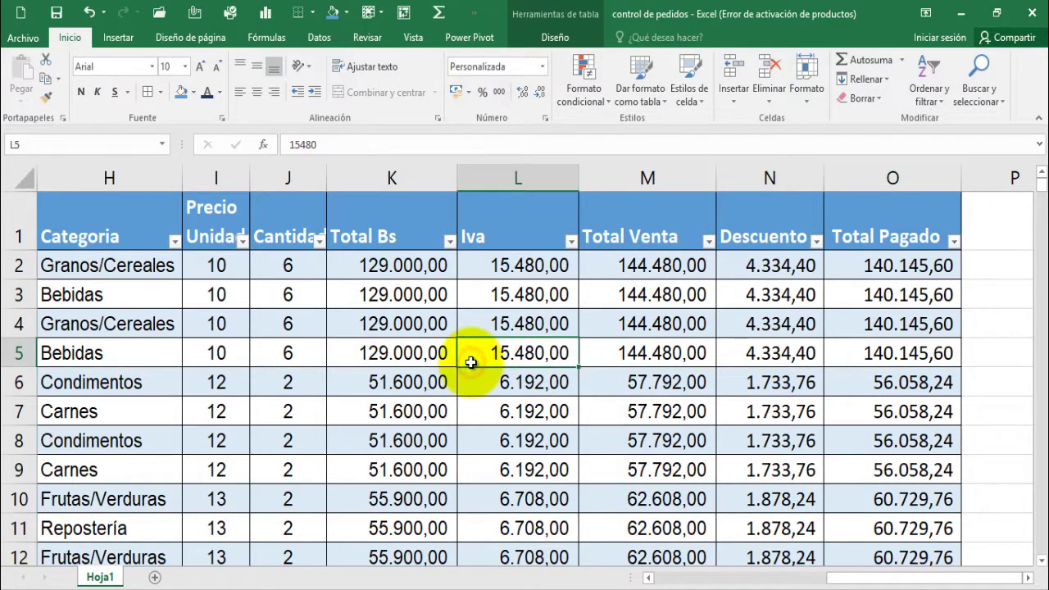
Examine the end of the pedidos table, from the Vendedor column across to the totals, and the empty row below it.
key("ctrl+Down")
key("Left")
key("Left")
key("Left")
key("Left")
key("Left")
key("Left")
key("Left")
key("Left")
key("Left")
key("Left")
key("Left")
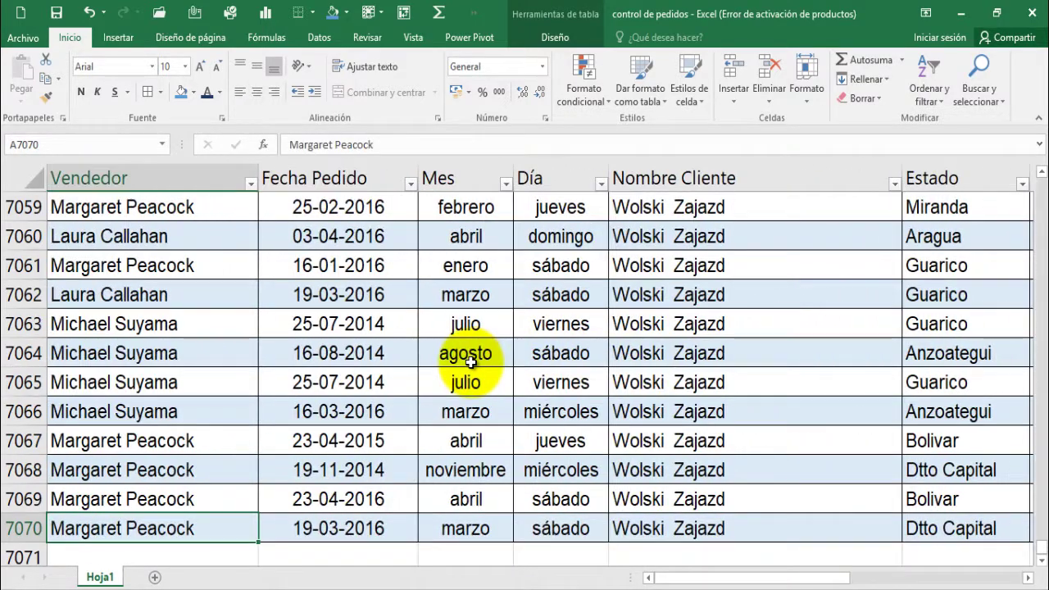
key("Down")
key("Right")
key("Right")
key("Right")
key("Right")
key("Right")
key("Right")
key("Right")
key("Right")
key("Right")
key("Right")
key("Right")
key("Right")
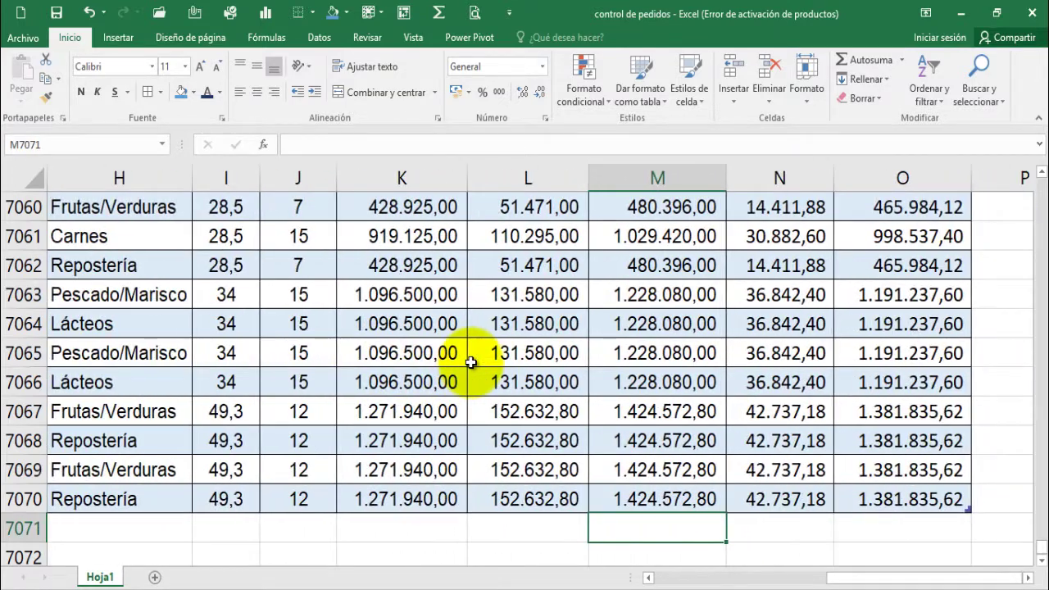
Start a new record in A7071 by entering the same vendor name as the row above under Vendedor.
key("Left")
key("Left")
key("Left")
key("Left")
key("Left")
key("Left")
key("Left")
key("Left")
key("Left")
key("Left")
key("Left")
key("Left")
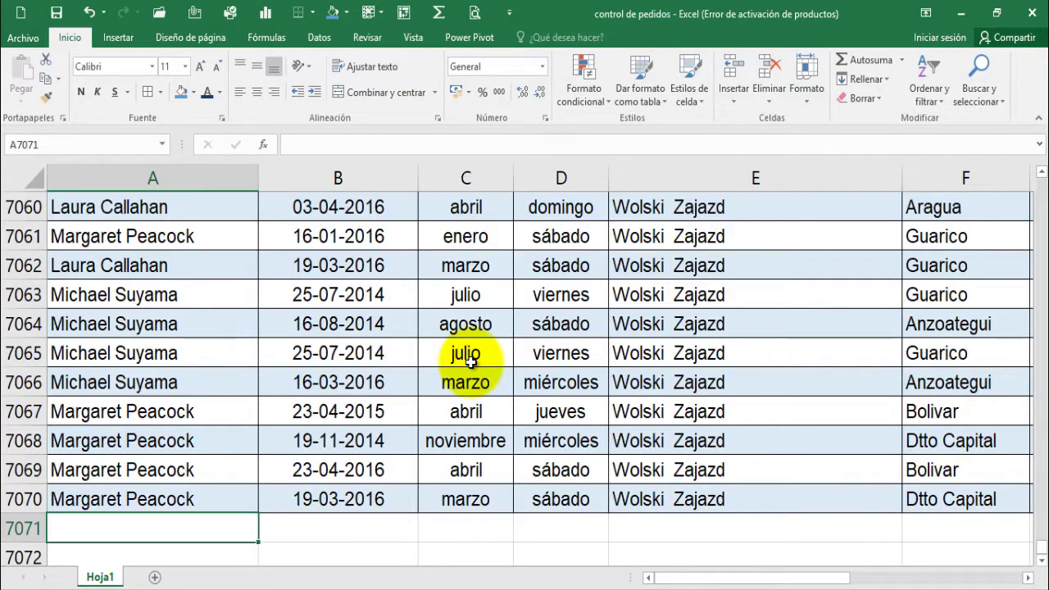
scroll(468, 361, "down", 2)
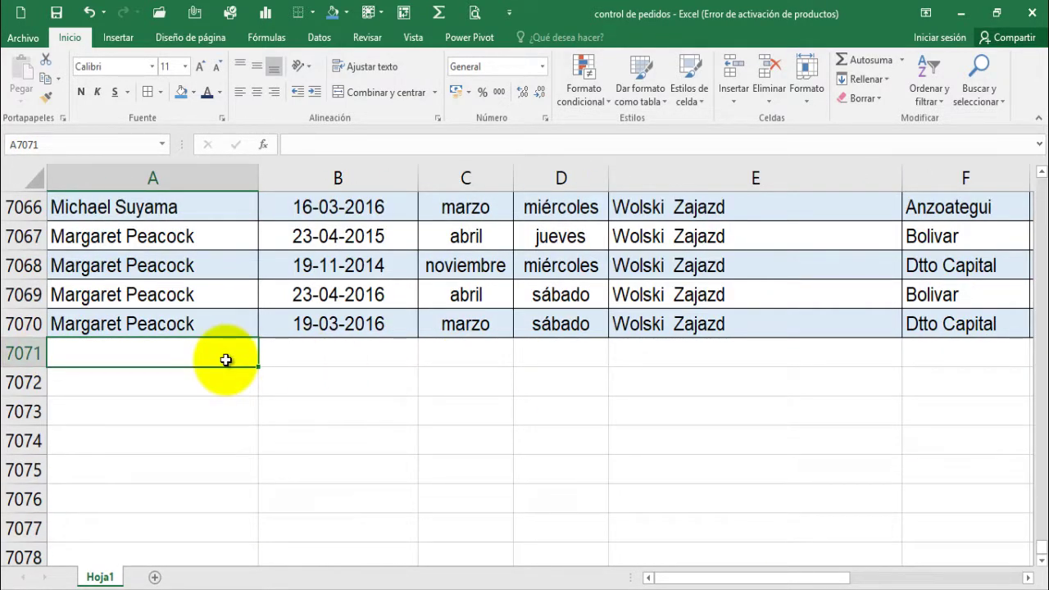
type("M")
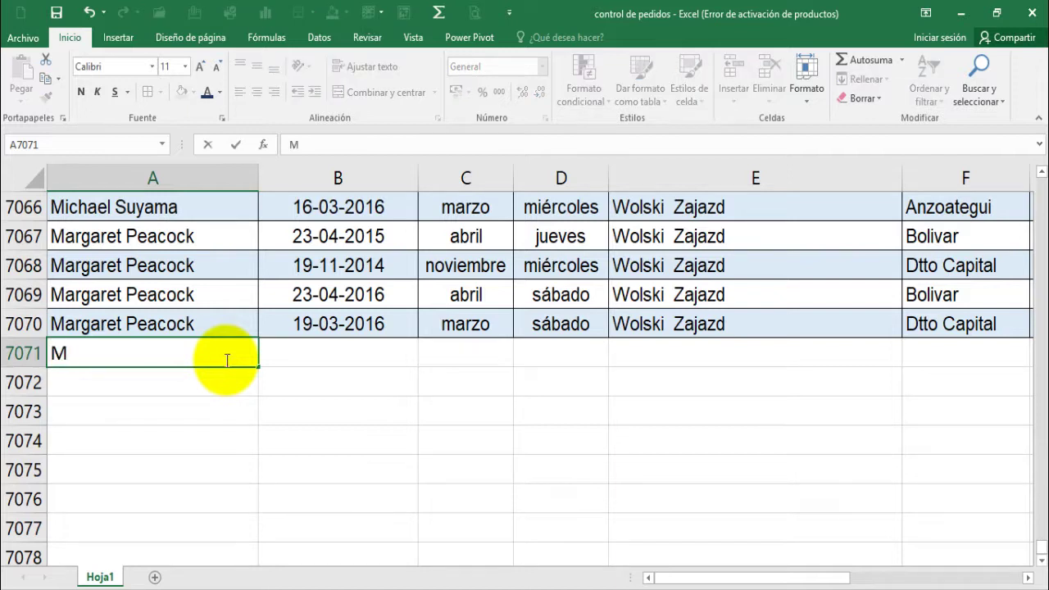
type("argaret Peacock")
key("Return")
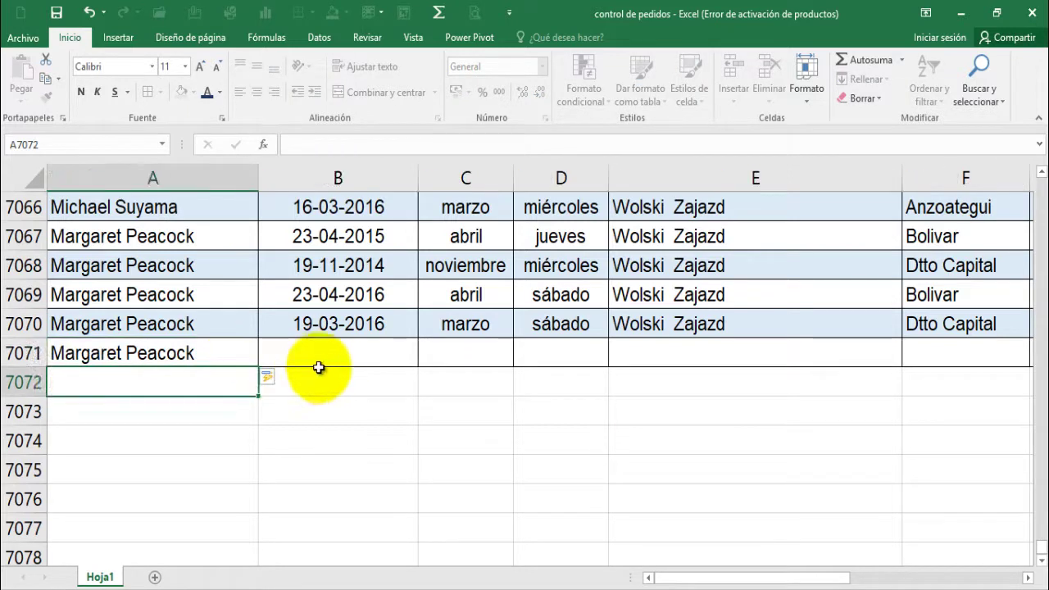
Enter 20-04-2016 as the Fecha Pedido of the new record in B7071.
left_click(325, 359)
type("20")
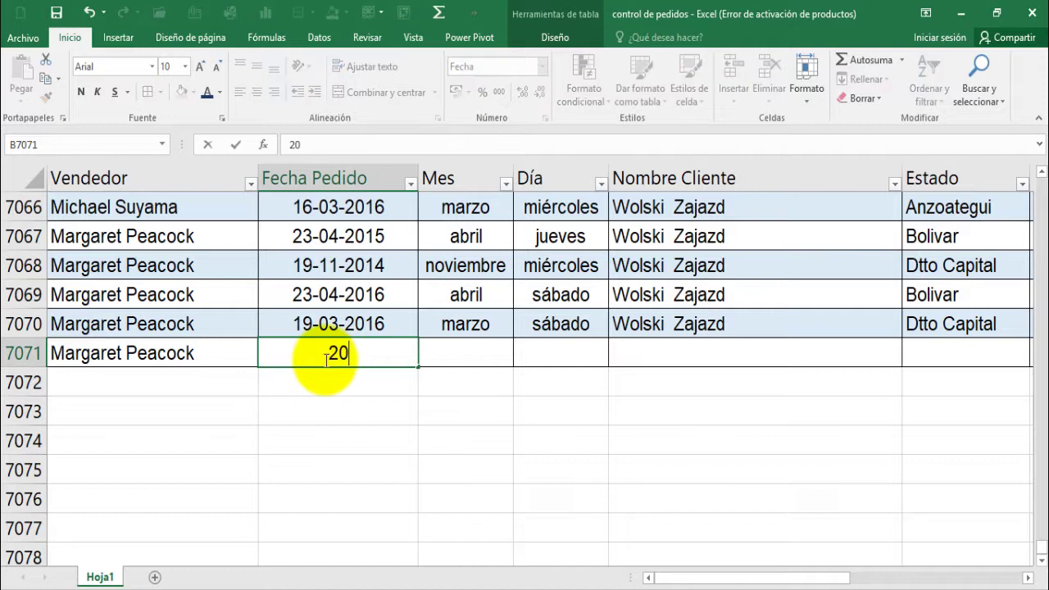
type("-04-")
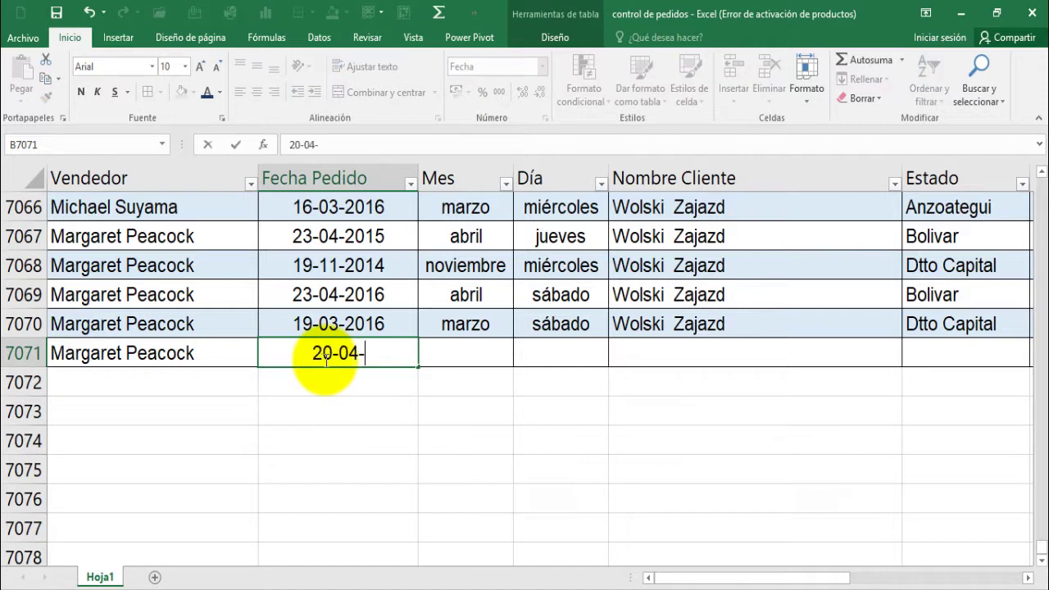
type("2016")
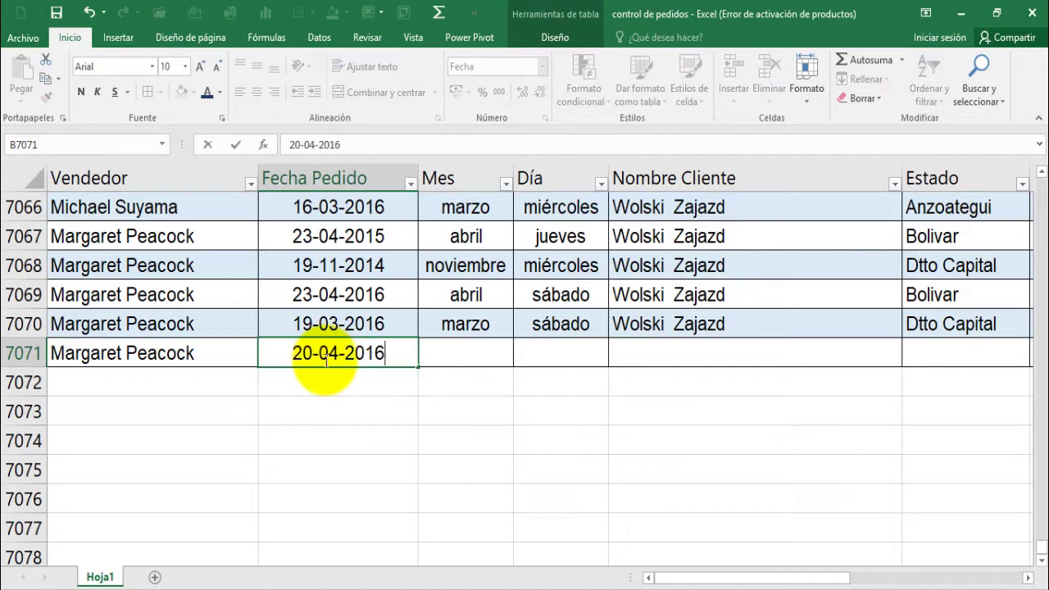
key("Tab")
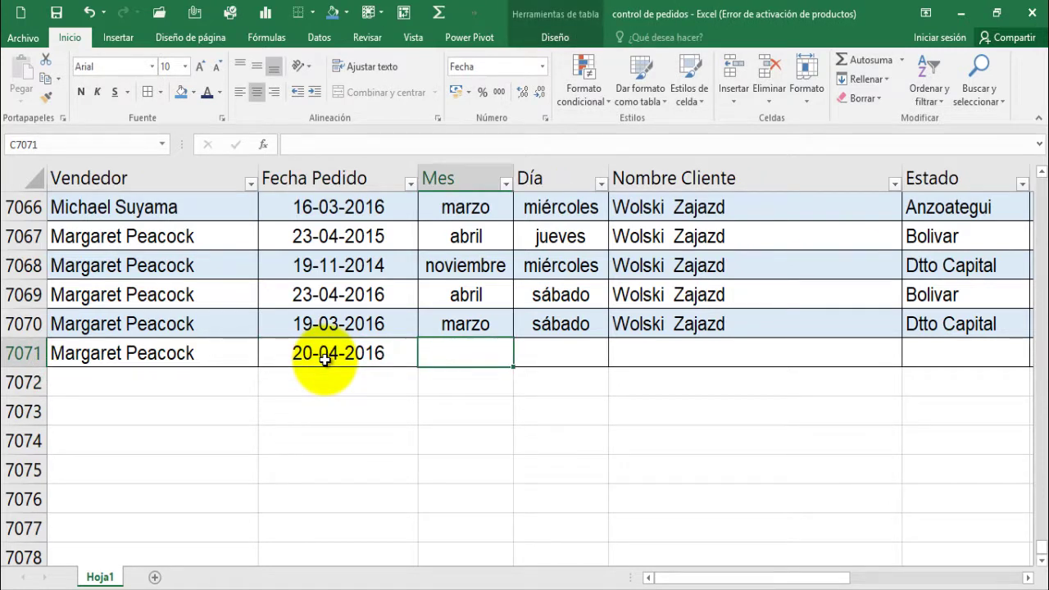
Fill in the new record's Mes as abril and its Día as lunes in row 7071.
type("a")
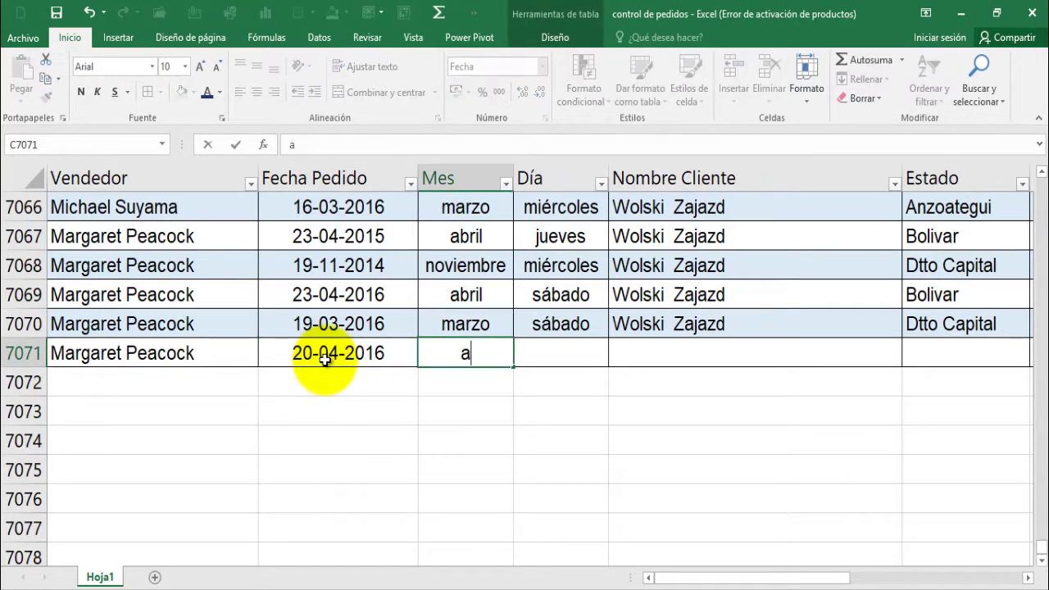
type("bril")
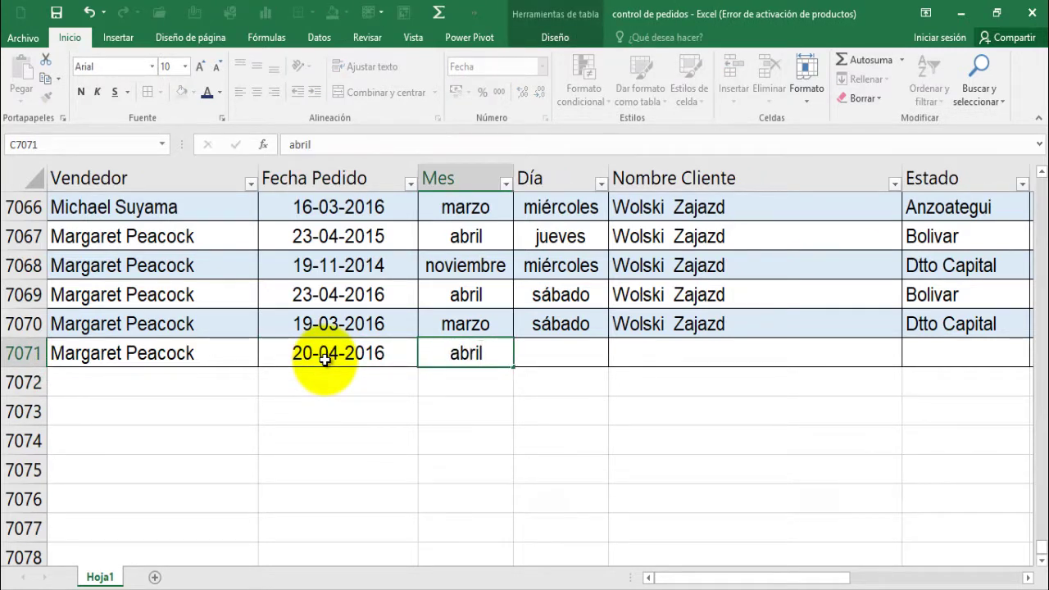
key("Tab")
type("l")
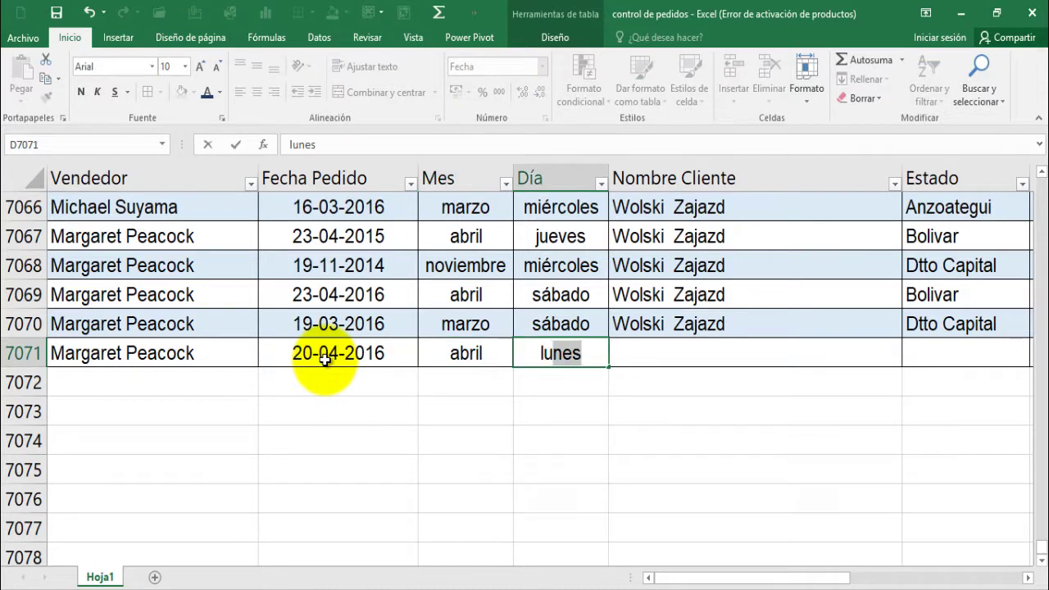
key("Tab")
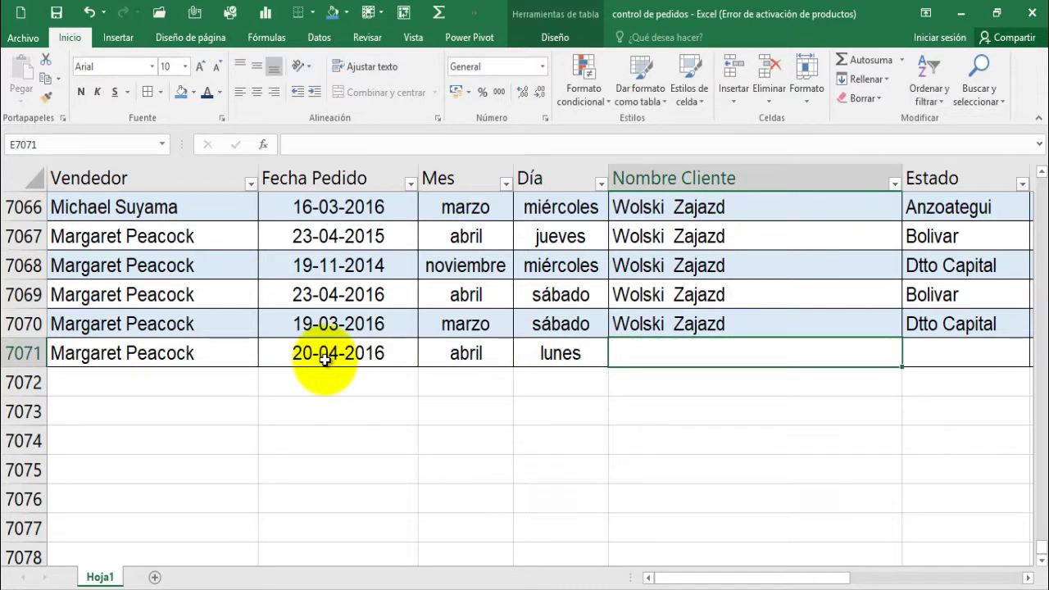
Enter the same customer name as the row above in the new record's Nombre Cliente cell, E7071.
type("wo")
key("Tab")
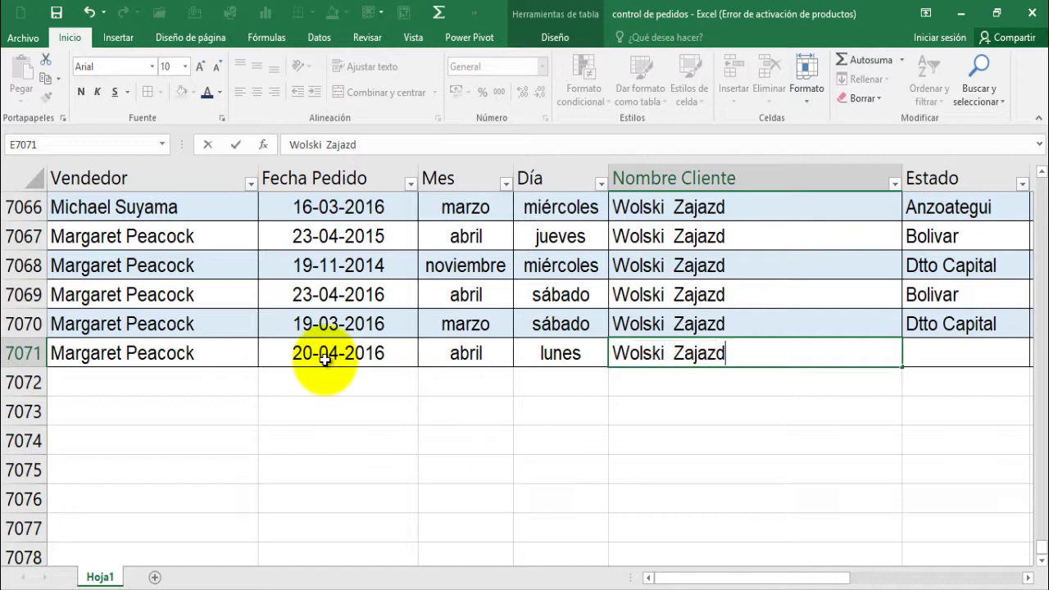
key("Return")
key("Up")
key("Left")
key("Left")
key("Left")
key("Left")
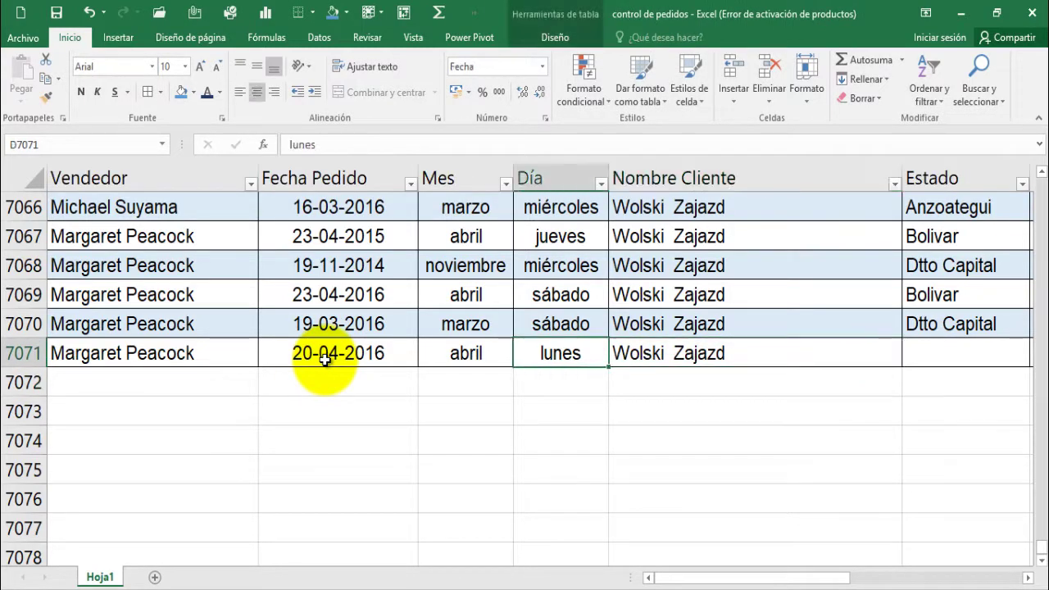
Enter Bolivar as the Estado of the new record in F7071.
key("Right")
key("Right")
key("Right")
key("Right")
key("Right")
key("Right")
key("Right")
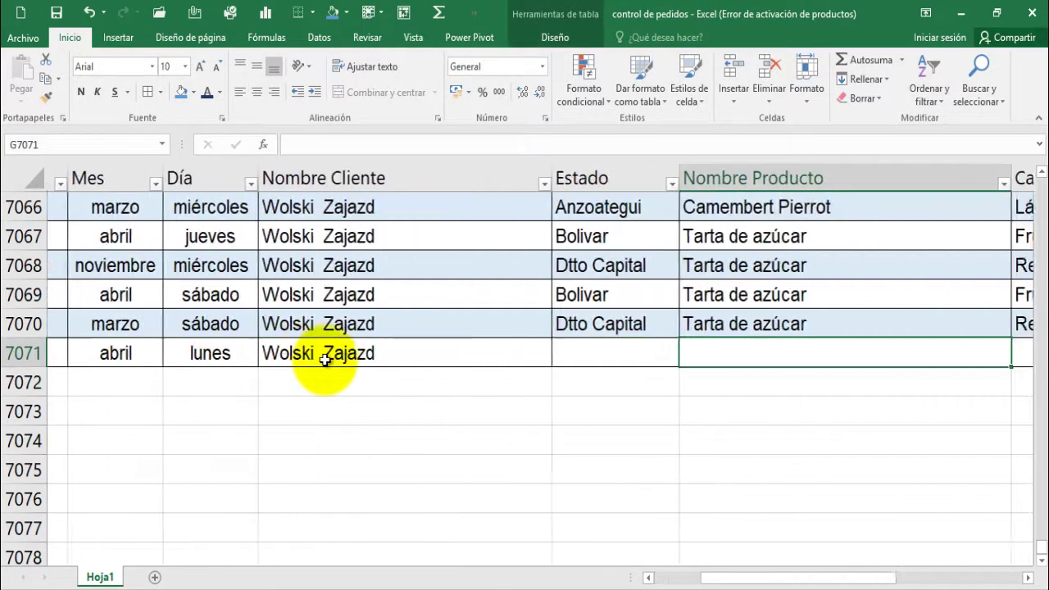
key("Left")
key("Left")
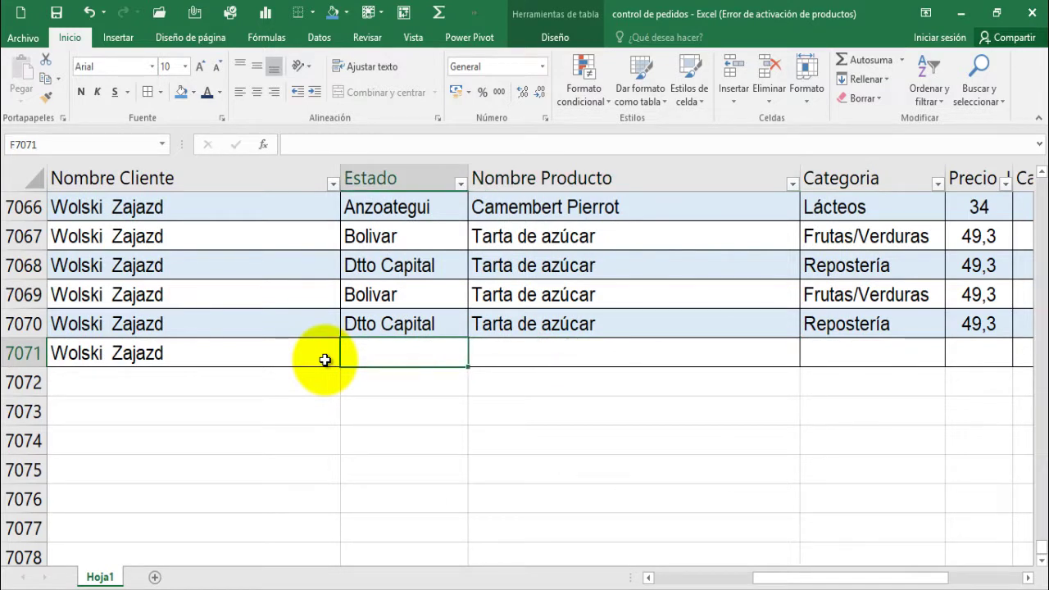
type("b")
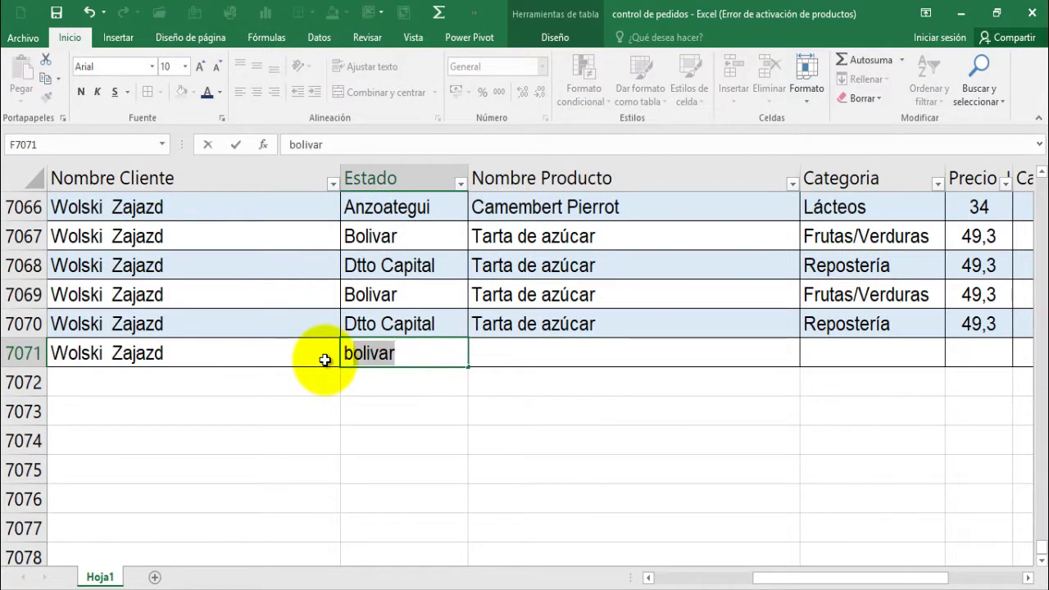
key("Return")
key("Up")
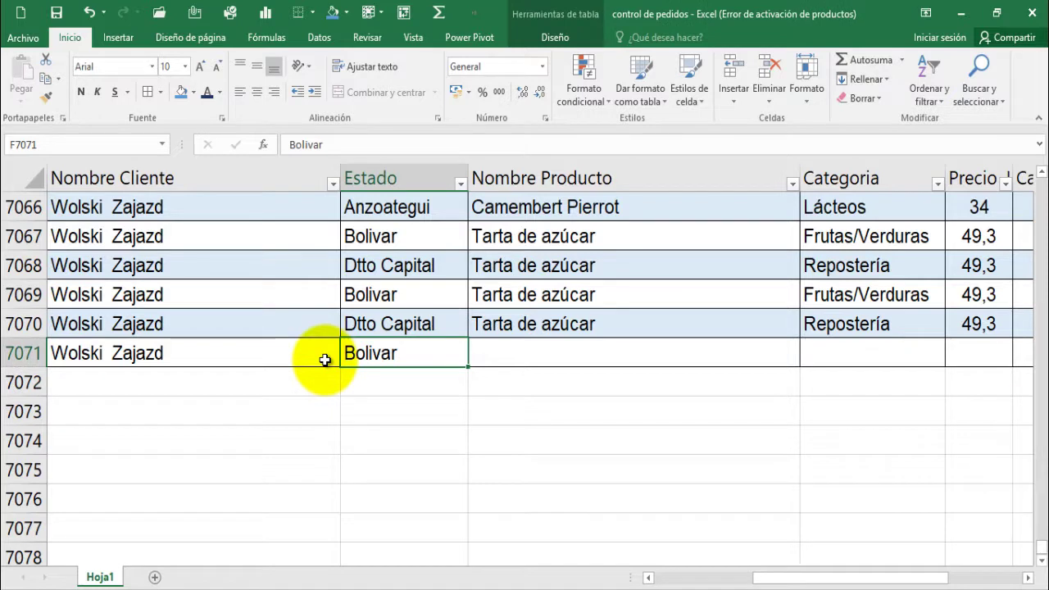
Fill in the new record's Nombre Producto as Tarta de azúcar and its Categoria as Repostería in row 7071.
key("Right")
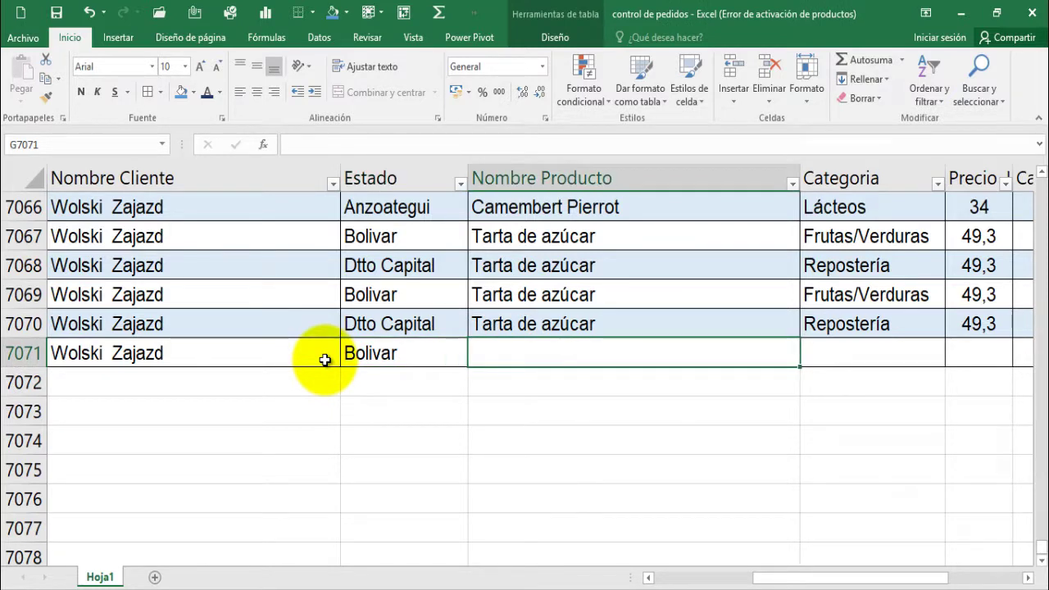
type("ta")
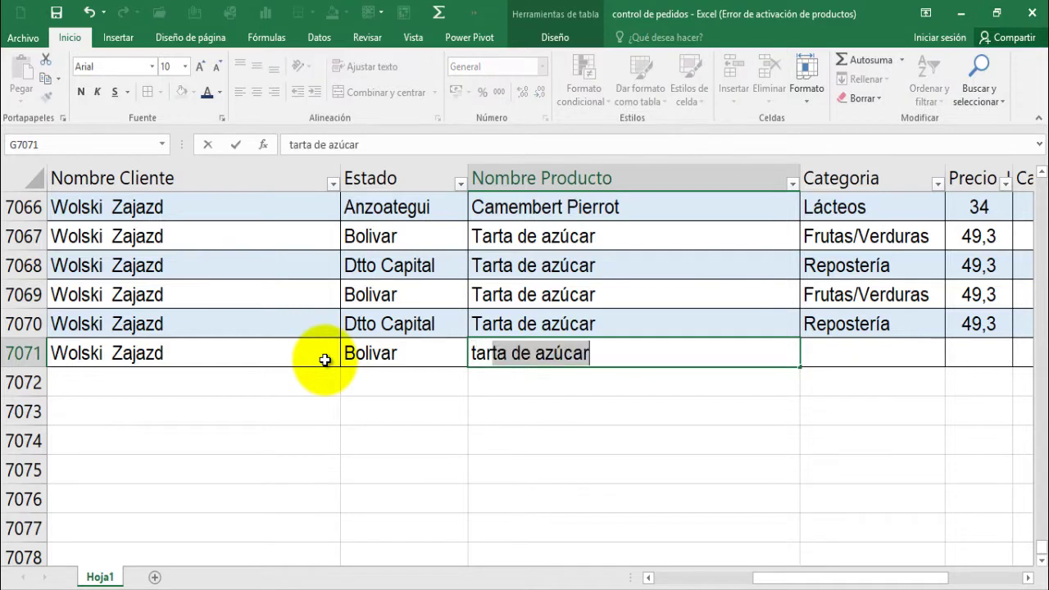
key("Return")
key("Up")
key("Right")
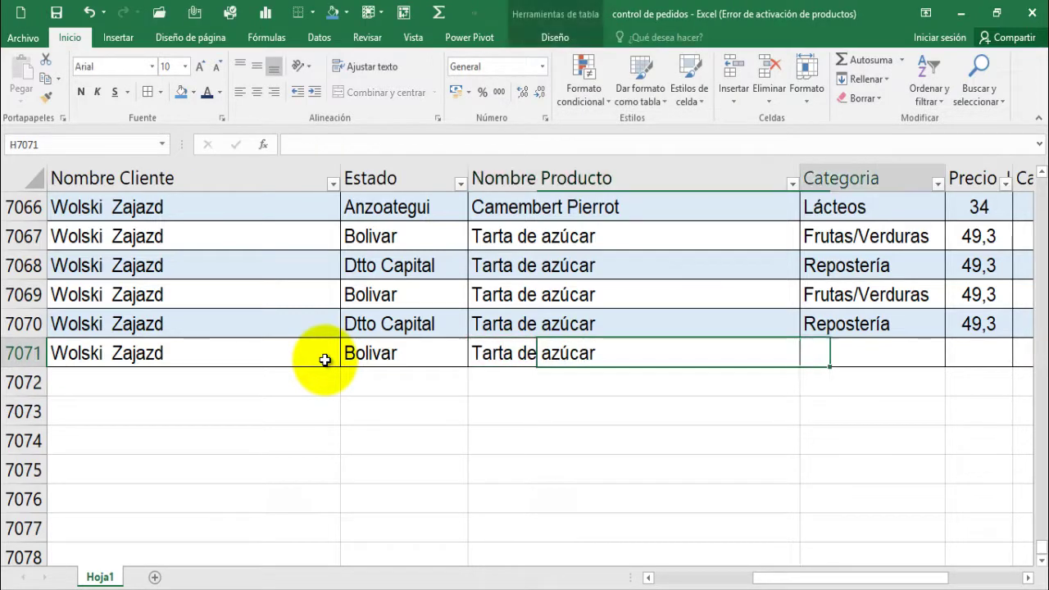
type("re")
key("Return")
key("Up")
key("Right")
key("Right")
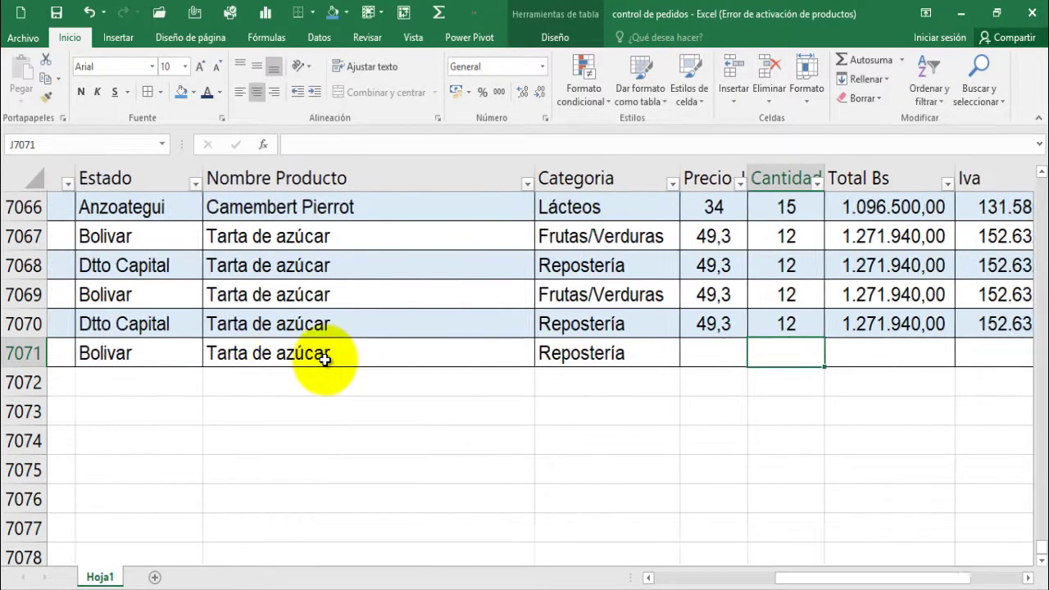
Enter 49,3 as the Precio Unidad and 100 as the Cantidad of the new record in row 7071.
key("Left")
type("4")
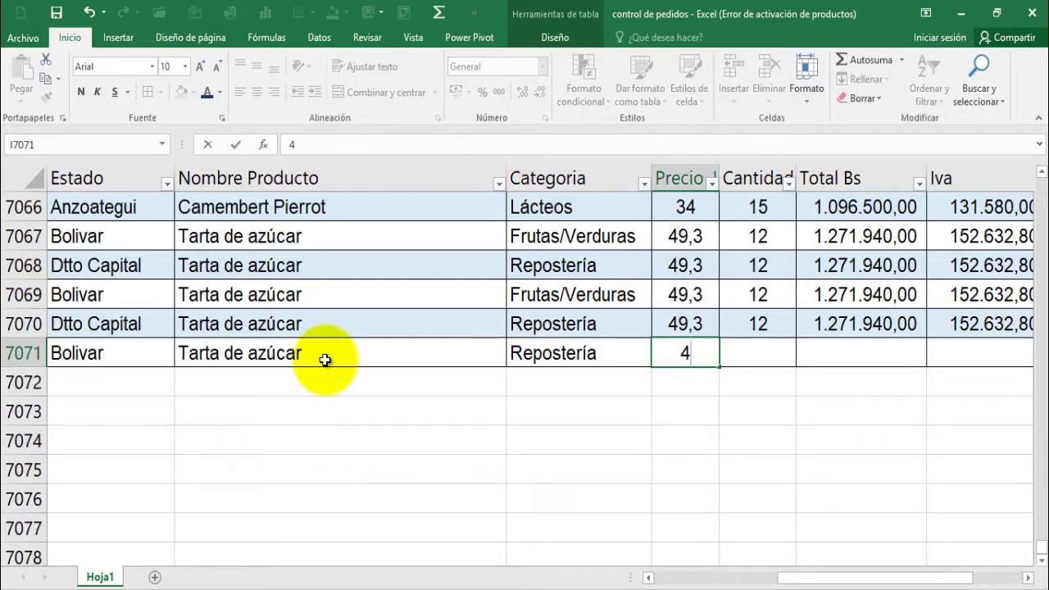
type("9,3")
key("Tab")
type("100")
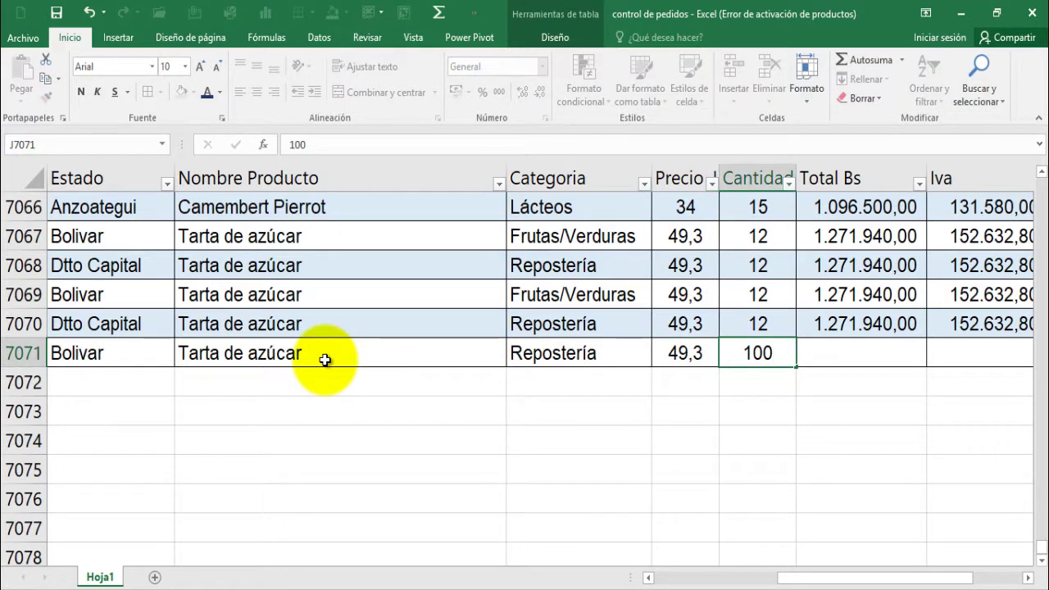
key("Tab")
key("Tab")
key("shift+Tab")
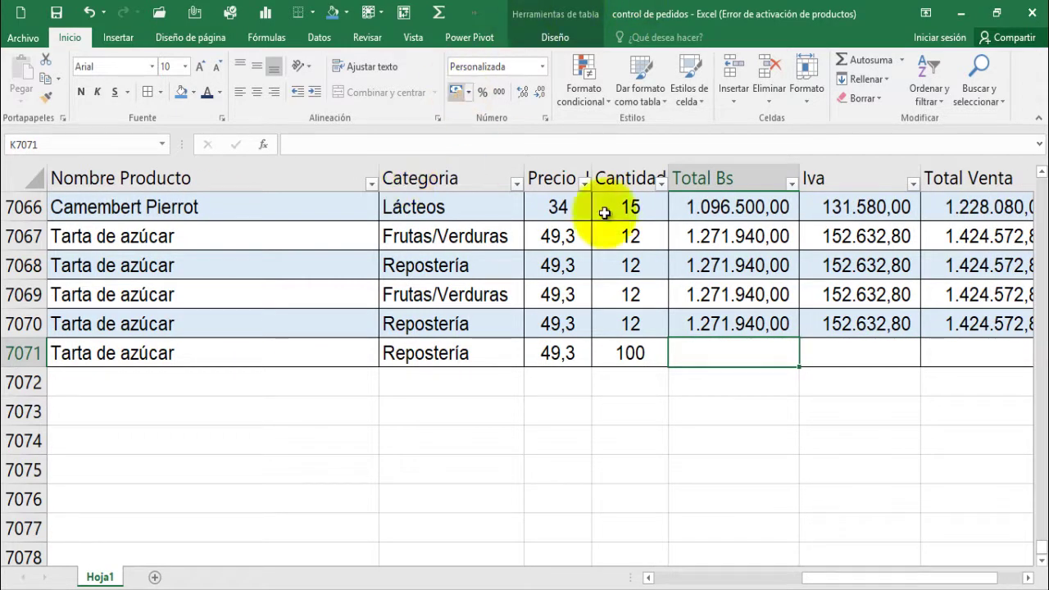
left_click(703, 318)
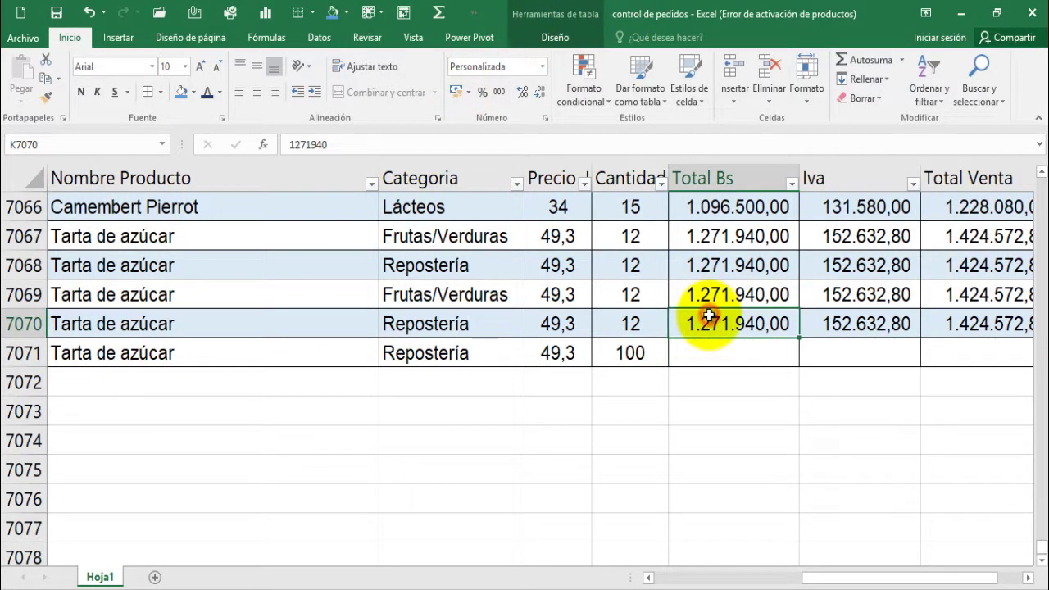
left_click(738, 348)
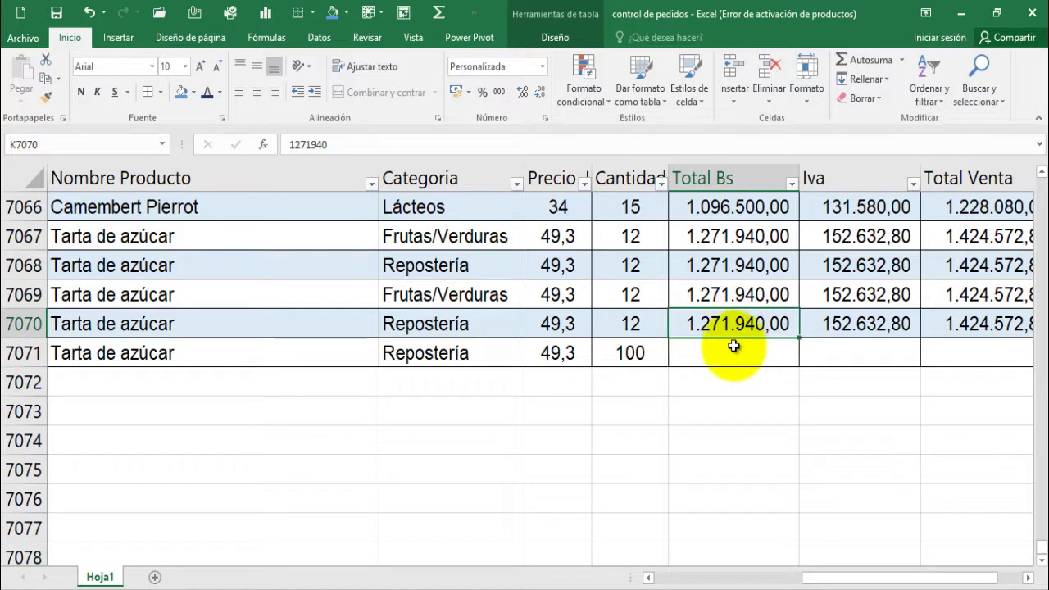
left_click(732, 351)
type("=")
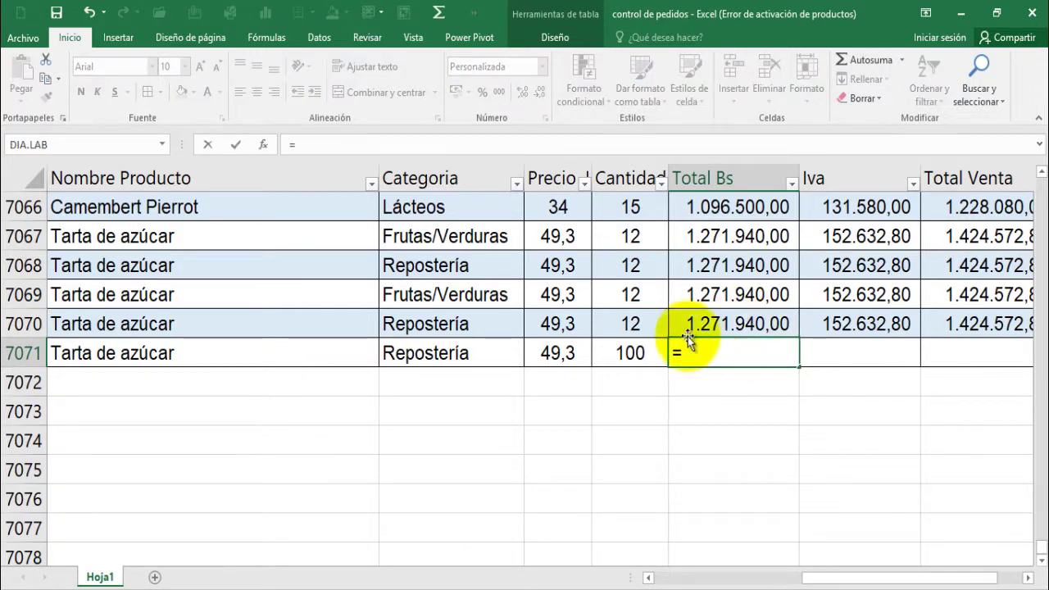
left_click(638, 354)
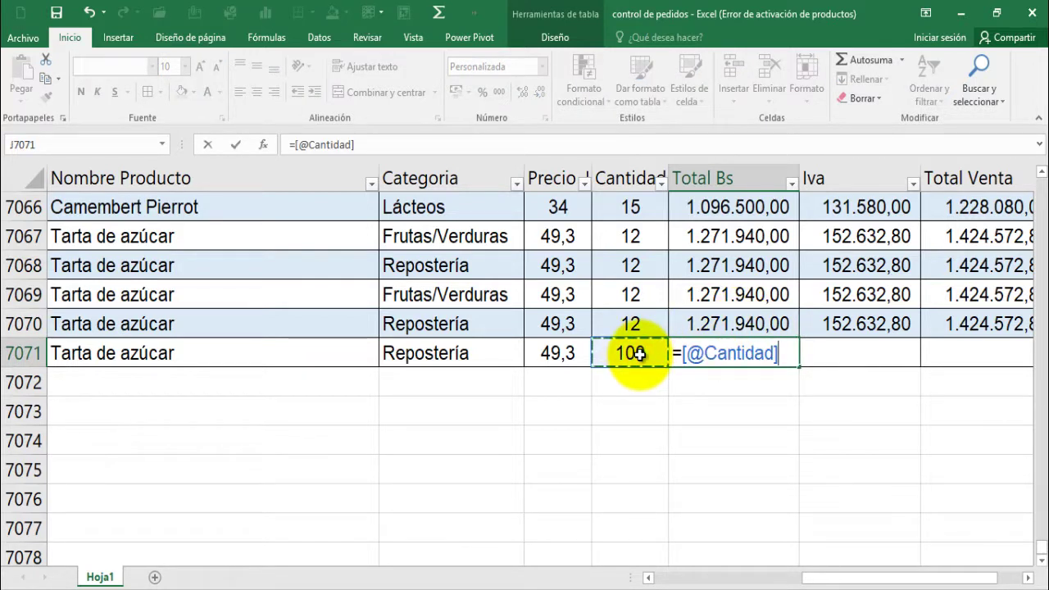
type("*")
left_click(558, 352)
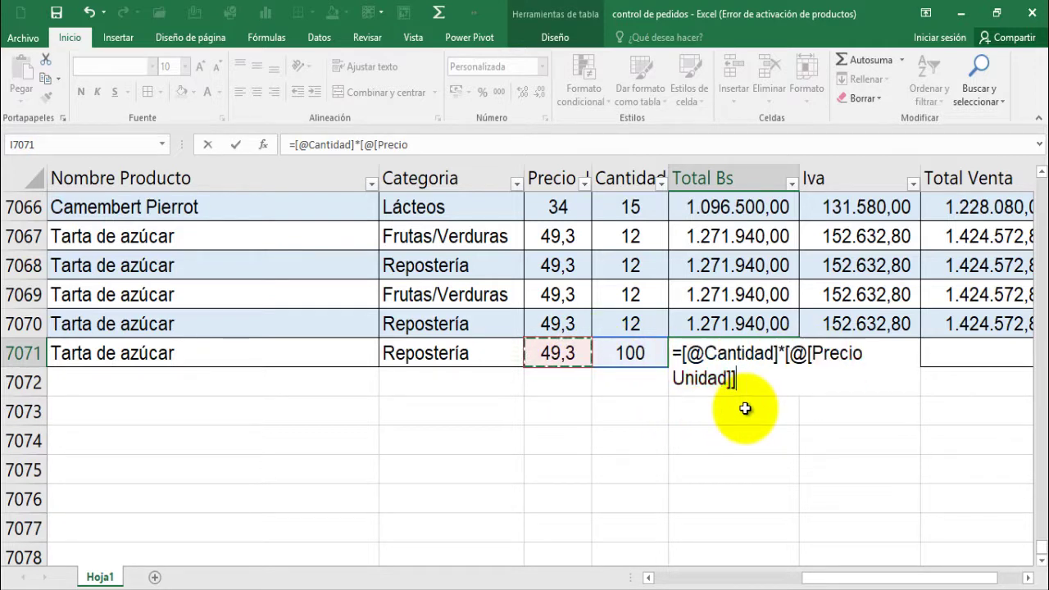
key("Return")
Calculate the new record's Iva in L7071 with the formula =[@[Total Bs]]*12%.
left_click(860, 352)
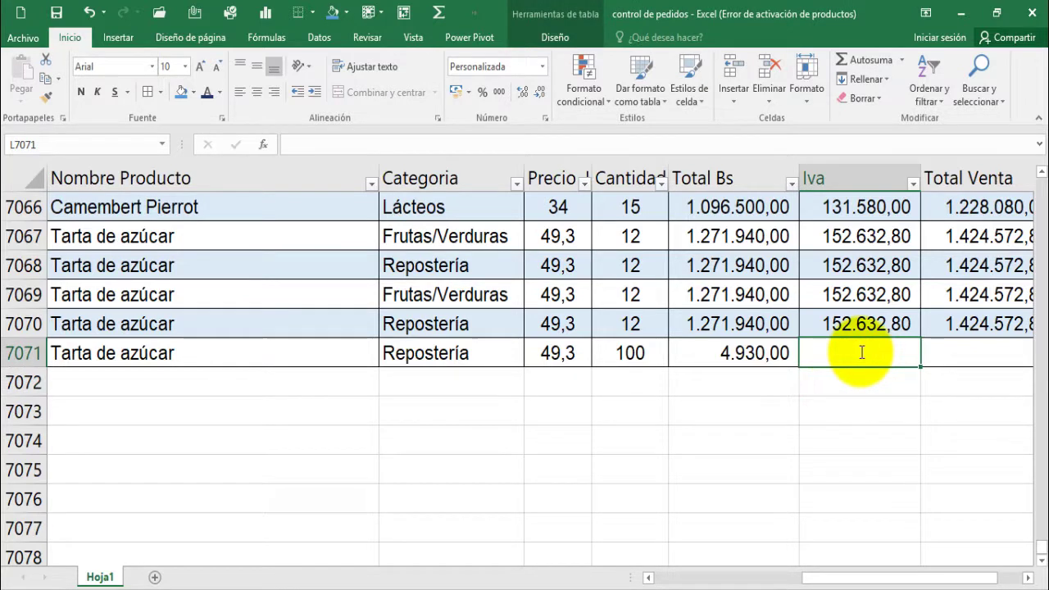
type("=")
left_click(754, 353)
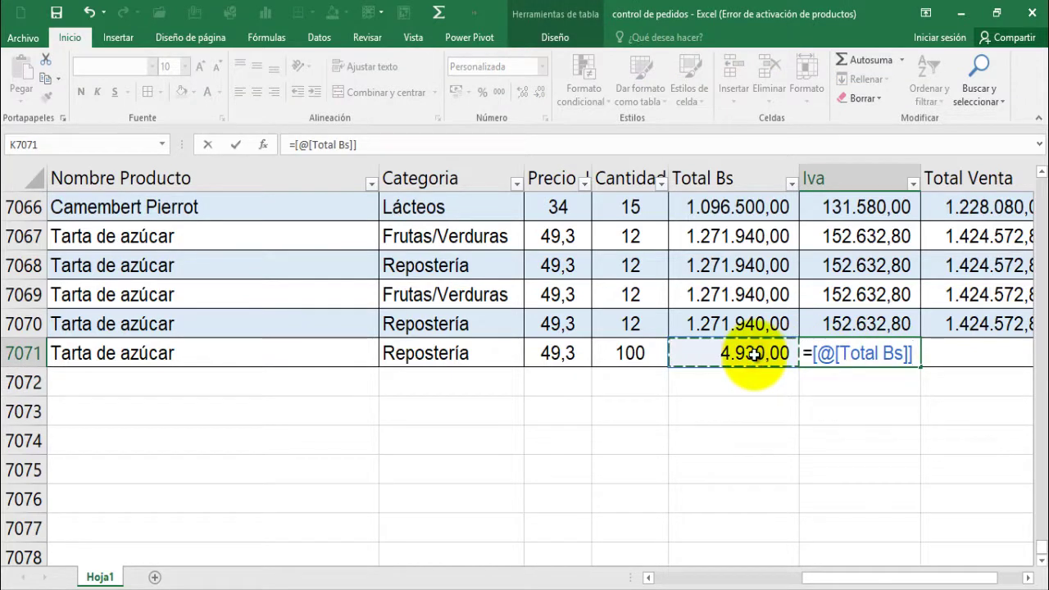
type("*12")
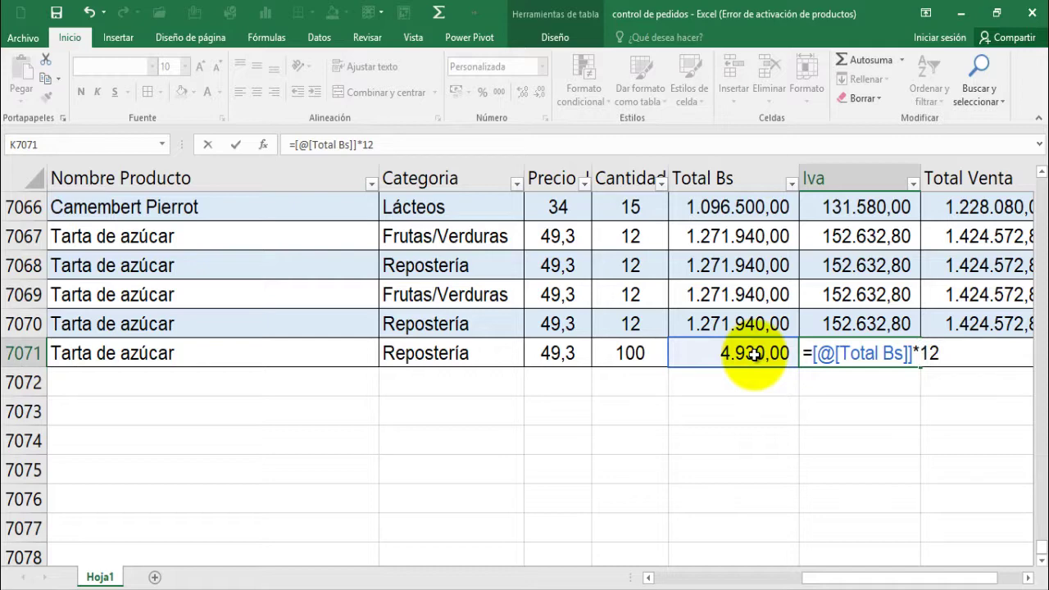
type("%")
key("Return")
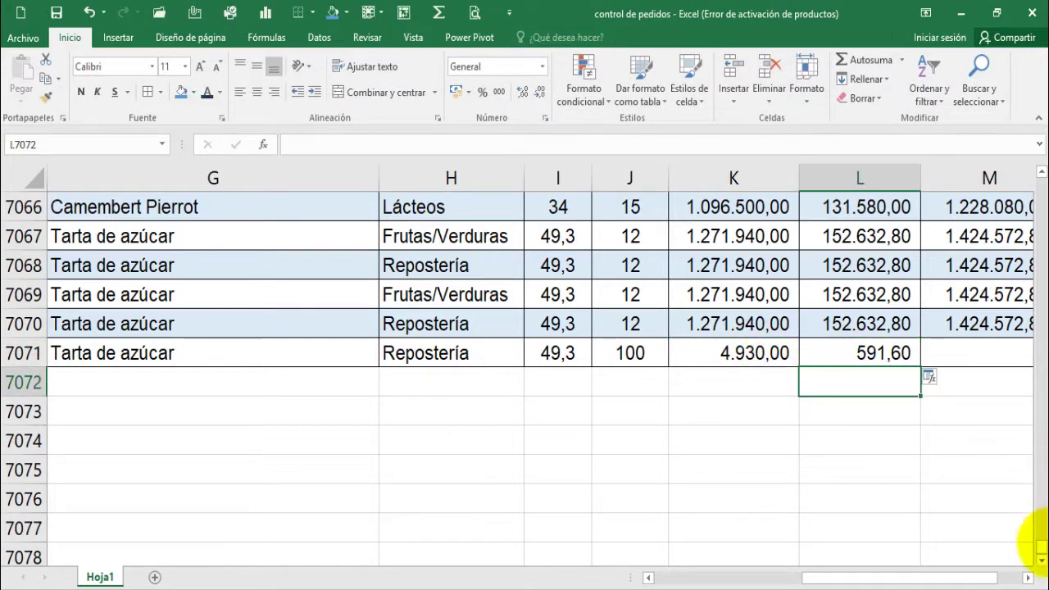
Try to calculate the new record's Total Venta in M7071 with AutoSum.
left_click(1027, 577)
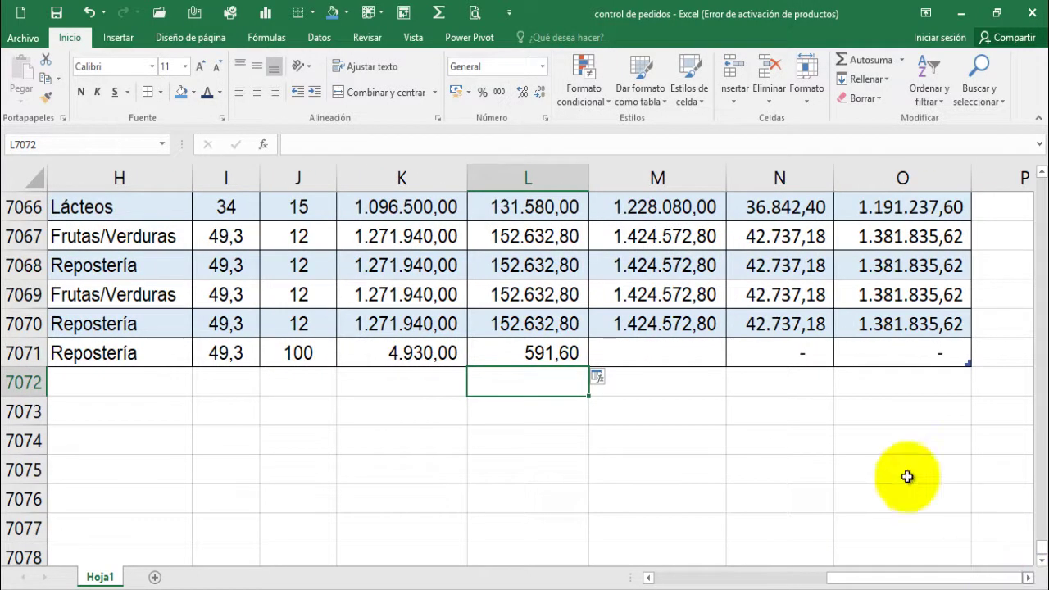
left_click(713, 324)
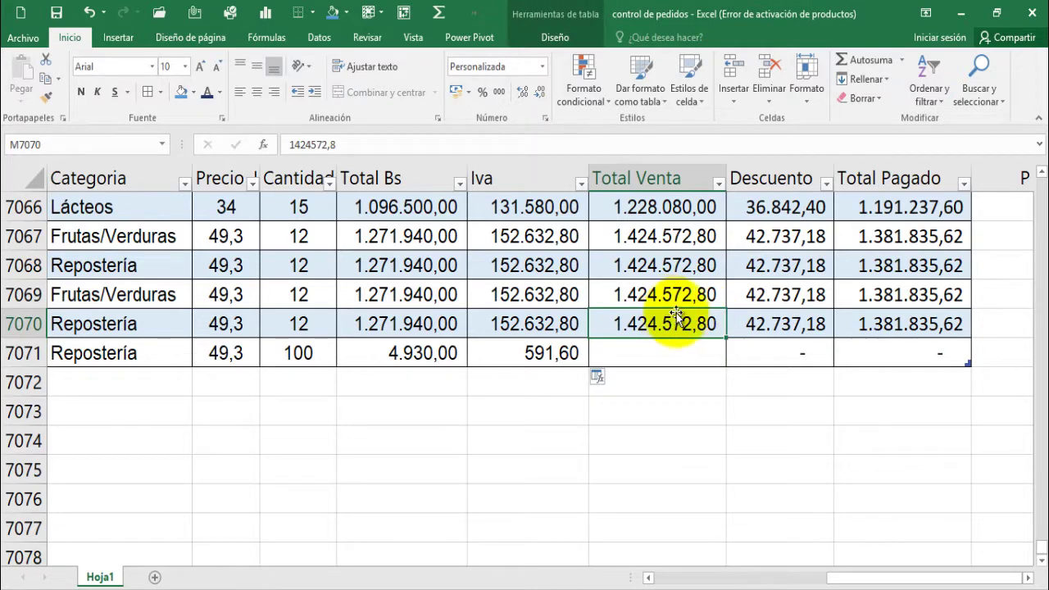
left_click(698, 350)
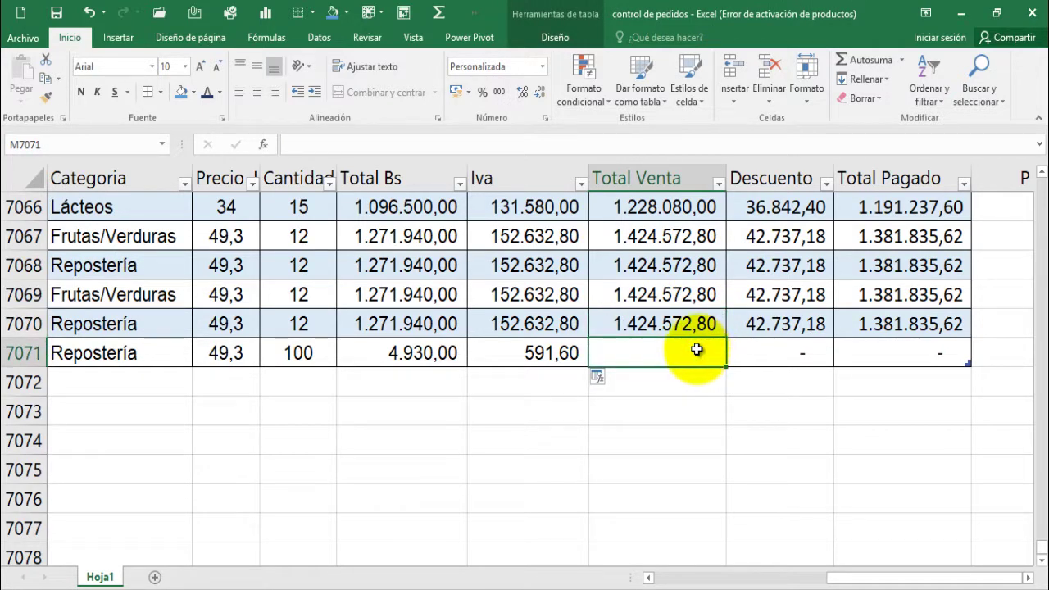
left_click(858, 65)
key("Return")
Inspect the SUBTOTALES formula in the new record's Total Venta cell M7071 and clear it.
left_click(541, 353)
left_click(463, 349)
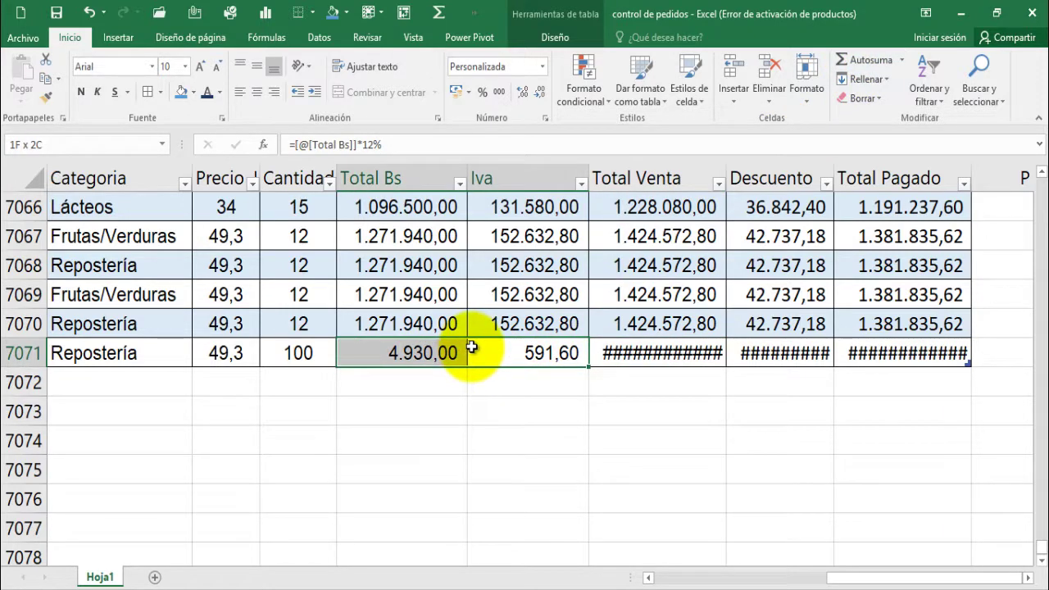
left_click(492, 350)
left_click(613, 351)
double_click(616, 353)
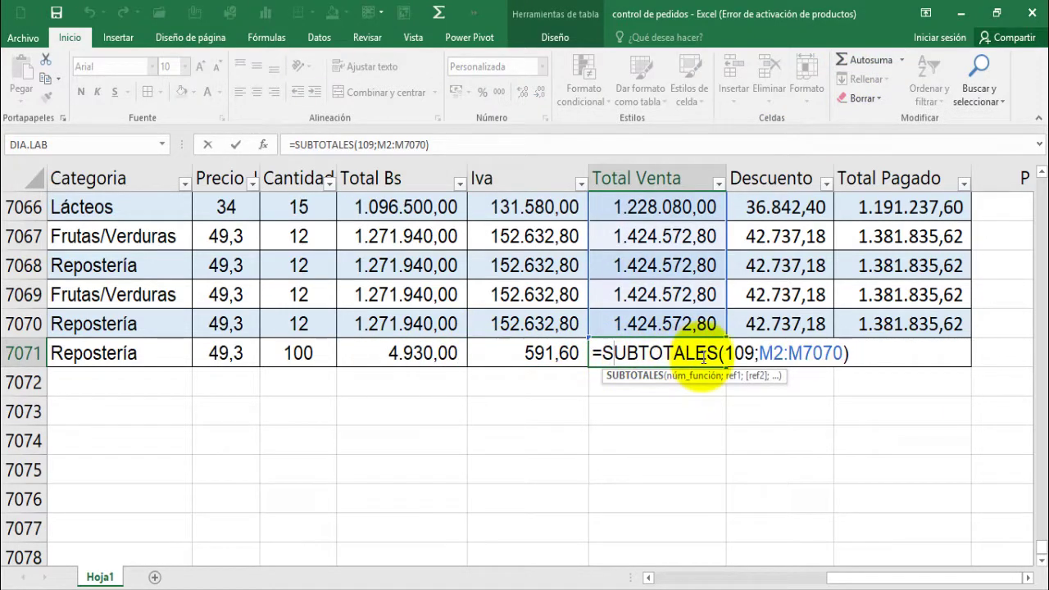
key("Escape")
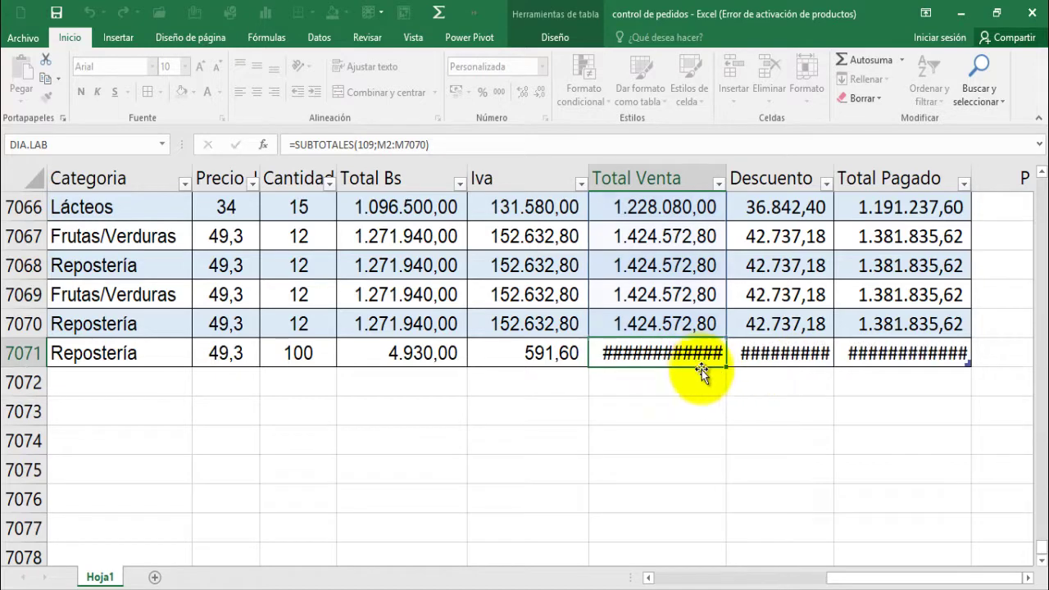
key("Delete")
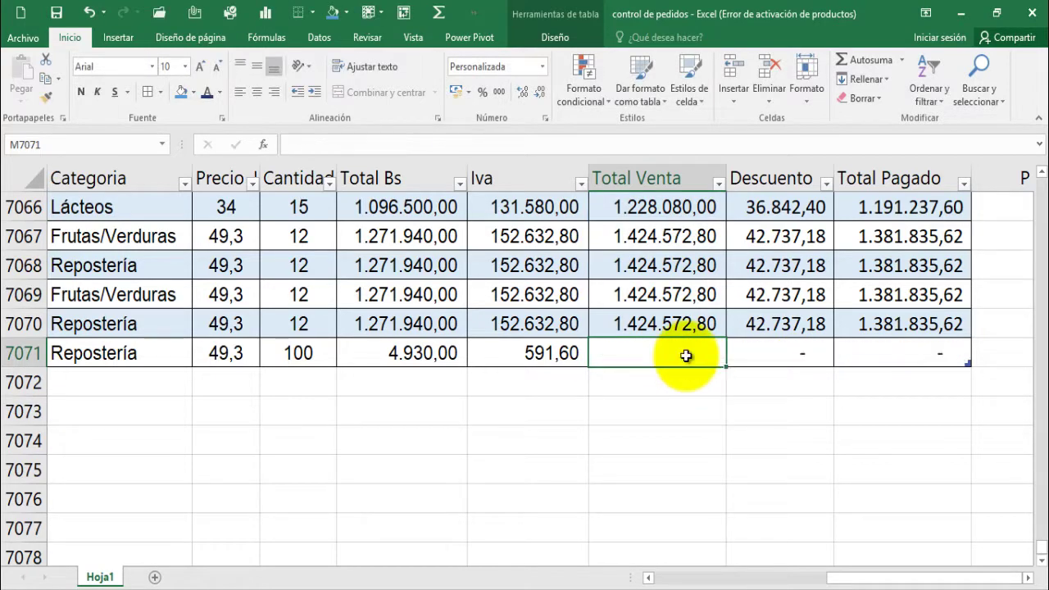
type("=")
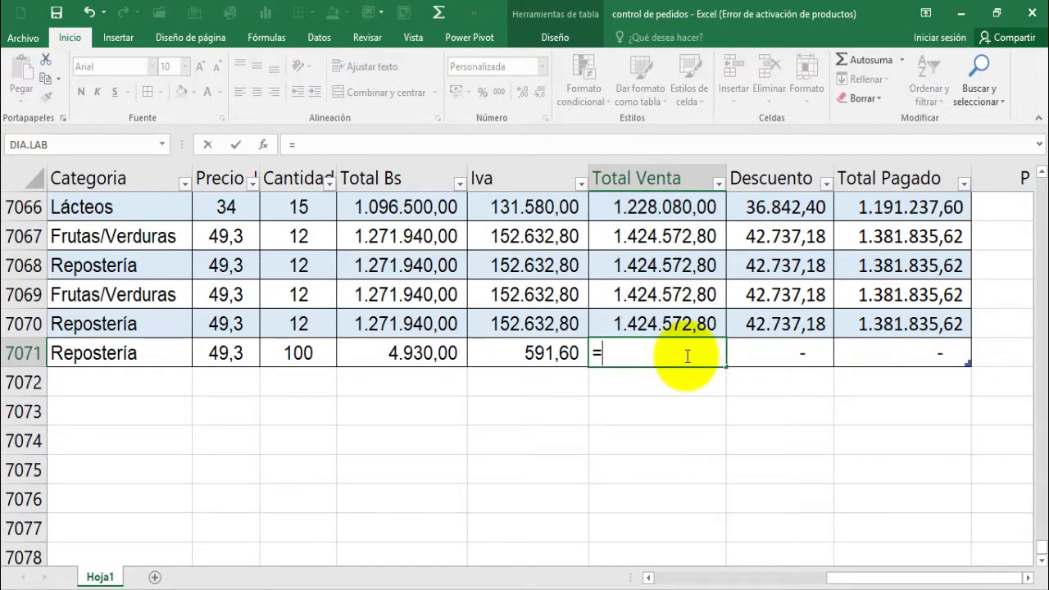
left_click(448, 351)
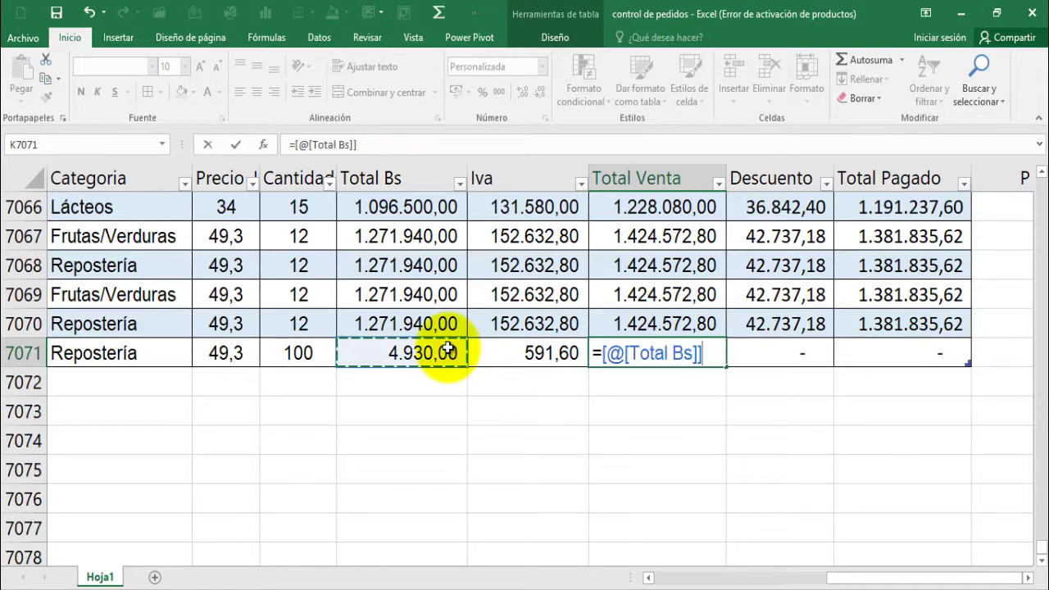
type("+")
left_click(504, 352)
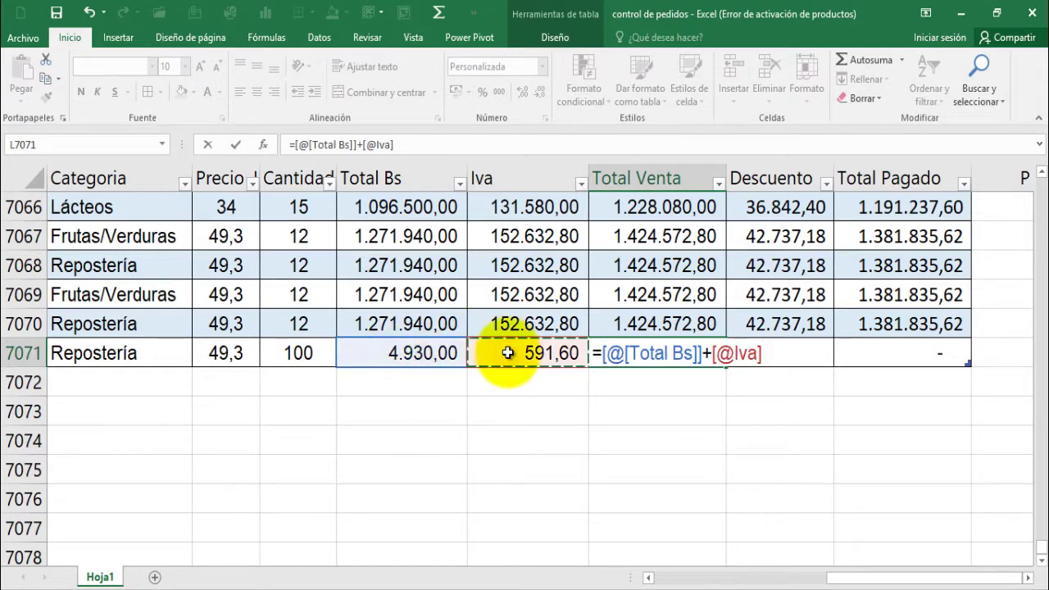
key("Return")
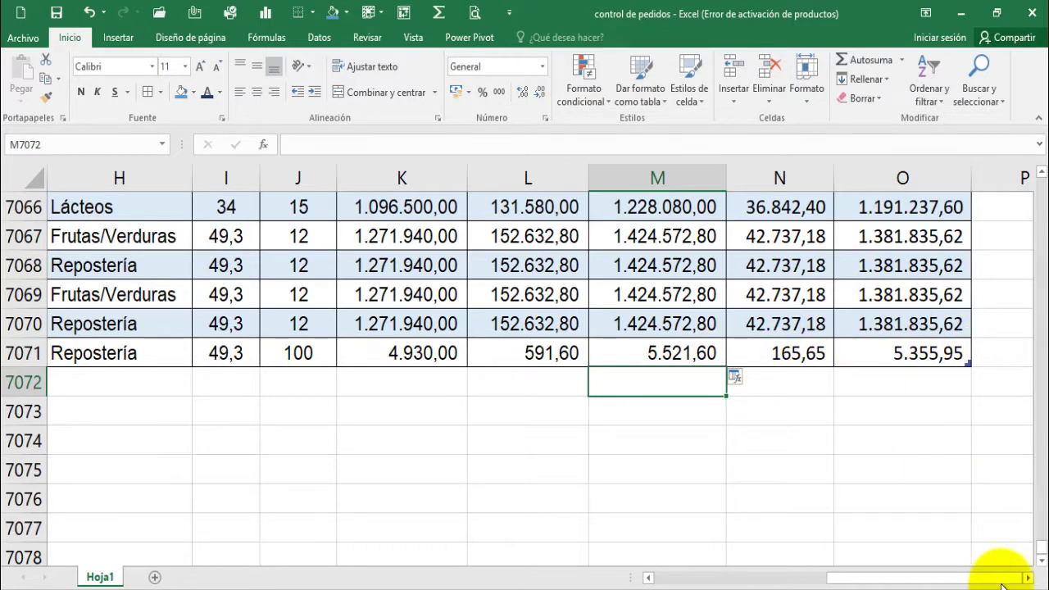
Review the completed record in row 7071 and the Total Bs, Iva and Total Venta amounts in the rows above it.
left_click_drag(1002, 579, 824, 581)
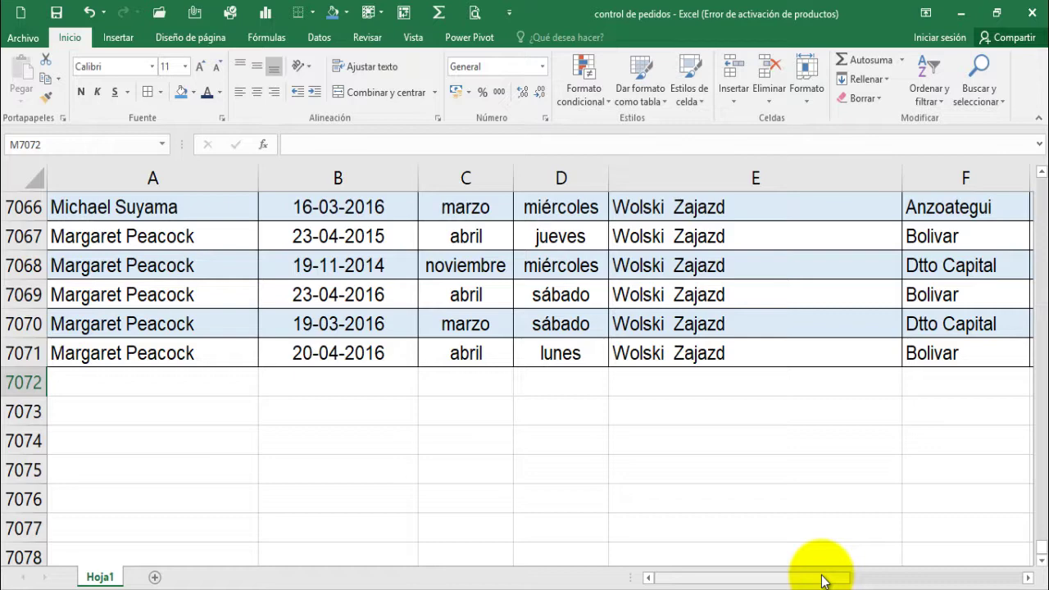
key("Up")
key("Up")
key("Up")
key("Up")
key("Up")
key("Up")
key("Up")
key("Up")
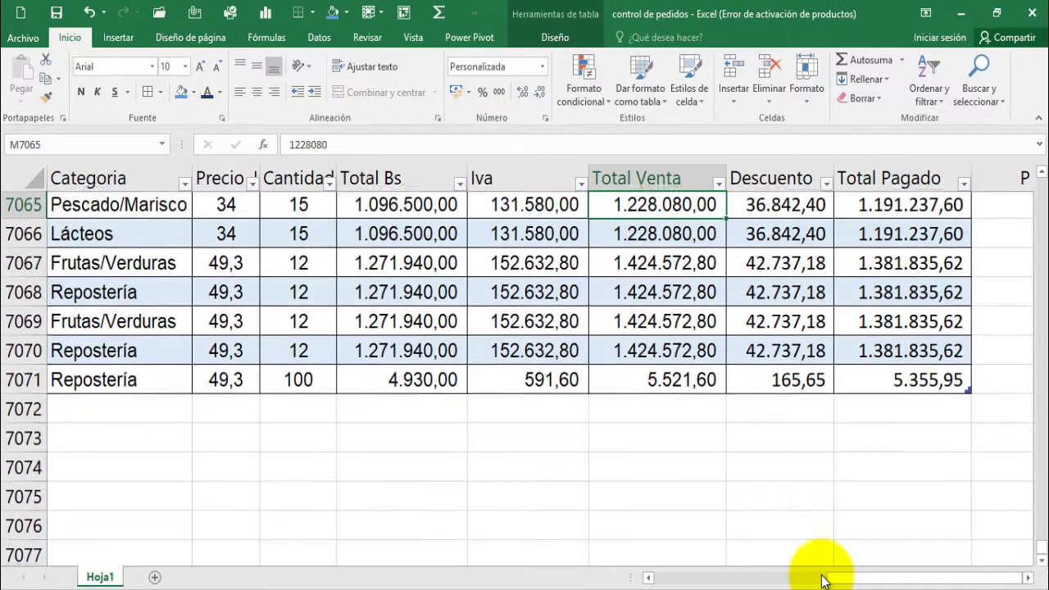
key("Left")
key("Left")
key("Down")
key("Down")
key("Down")
key("Down")
key("Down")
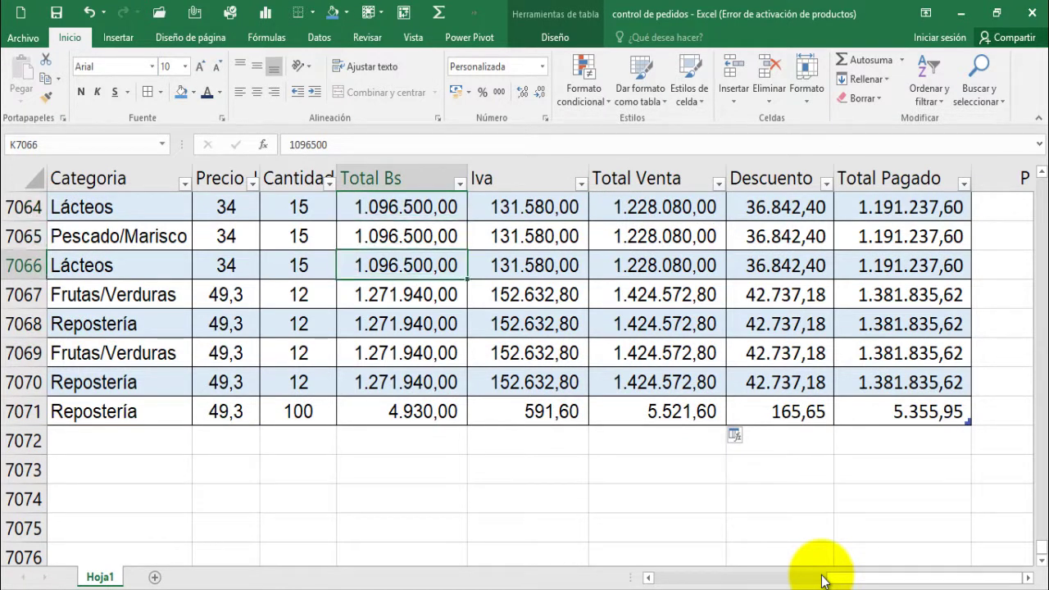
key("Down")
key("Down")
key("Up")
key("Up")
key("Right")
key("Right")
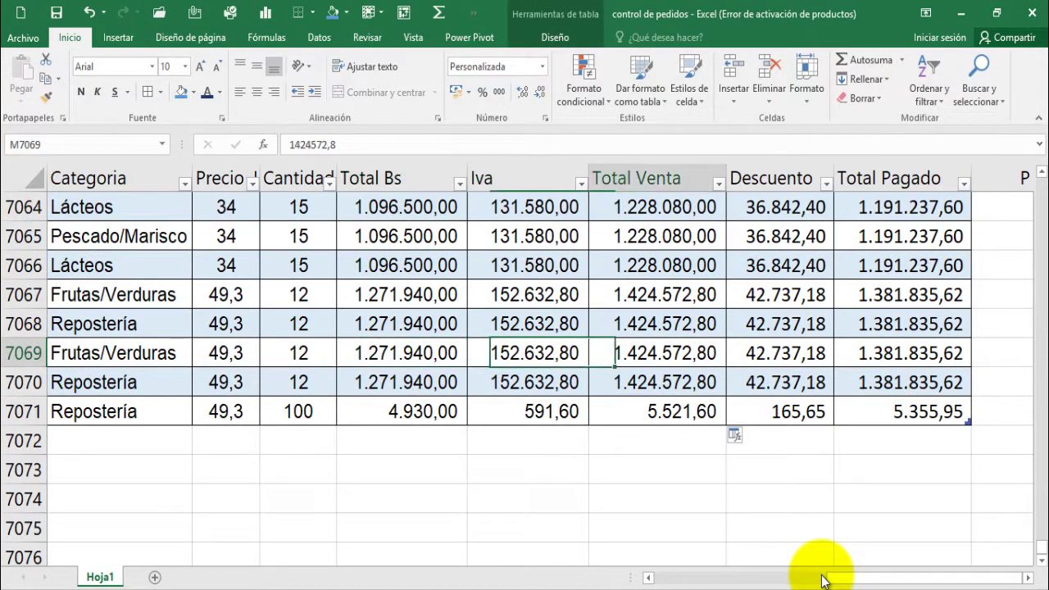
key("Left")
key("Left")
key("Left")
key("Right")
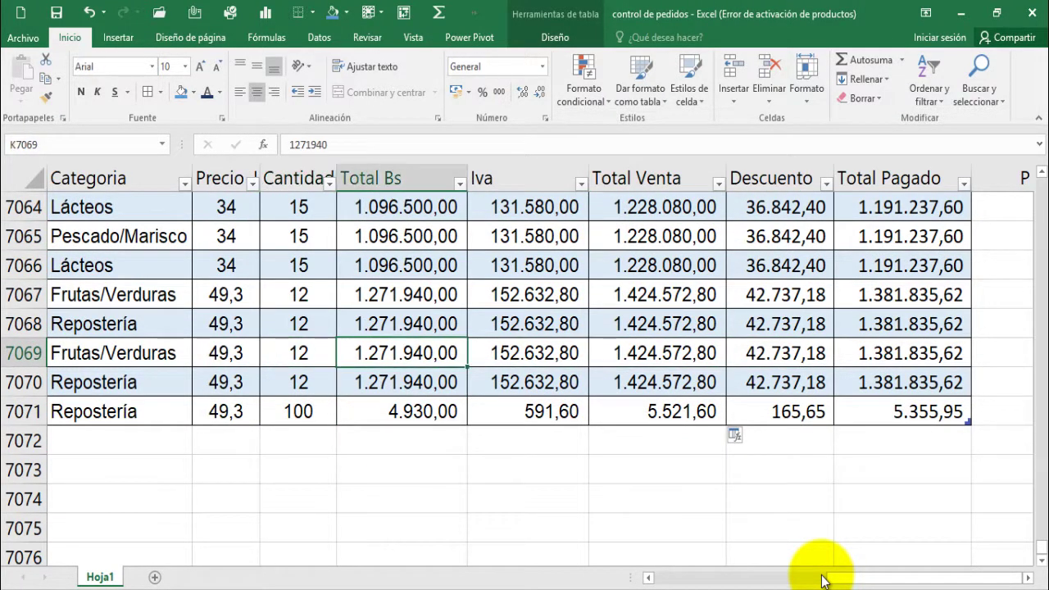
Return to the table's header row and check its columns from Vendedor in A1 to Total Pagado in O1.
key("ctrl+Up")
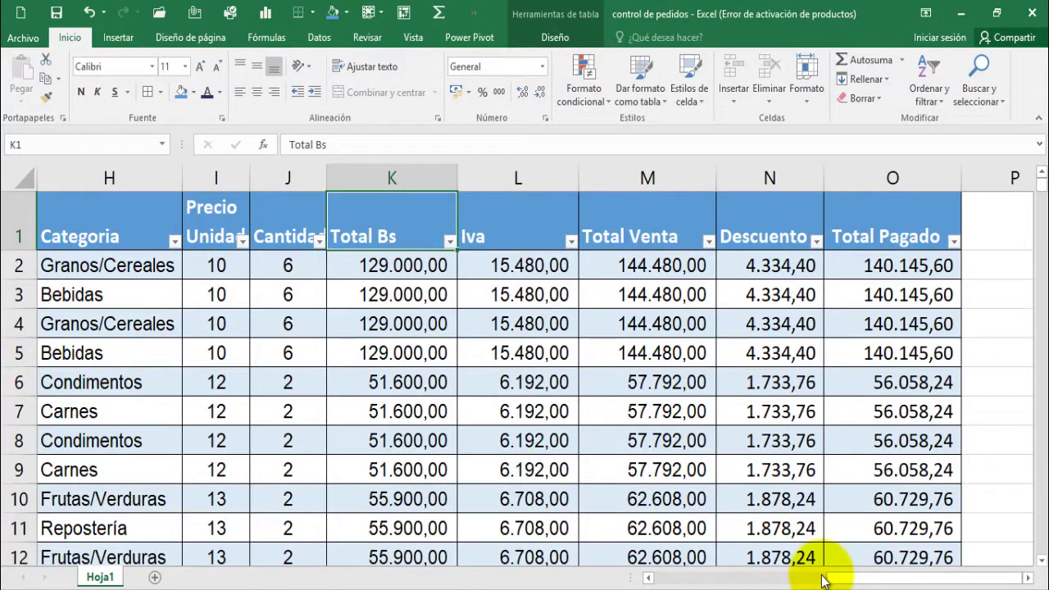
key("Left")
key("Left")
key("Left")
key("Left")
key("Left")
key("Left")
key("Left")
key("Left")
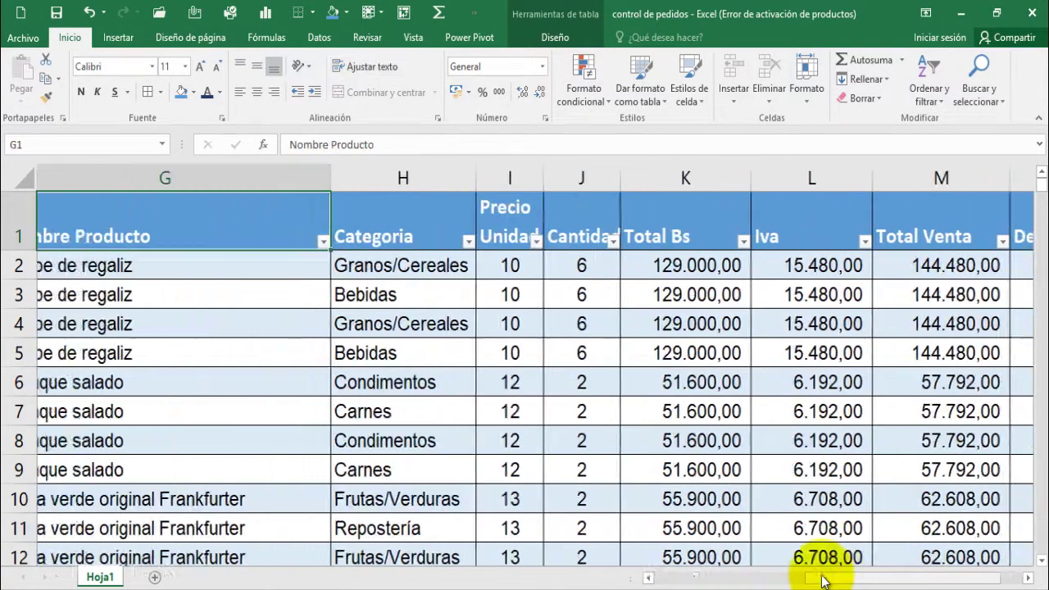
key("Left")
key("Left")
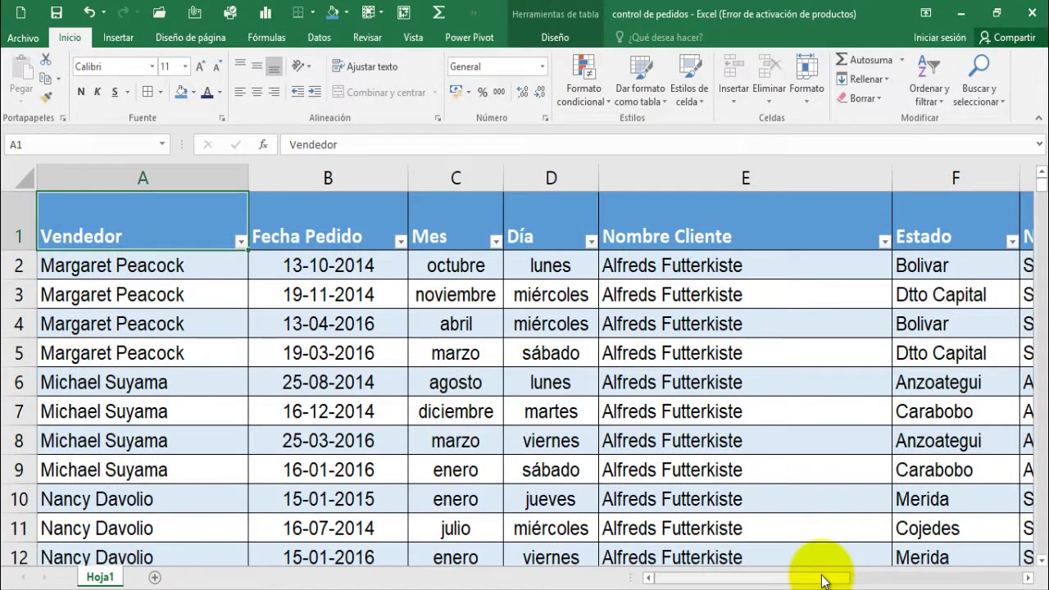
key("ctrl+Right")
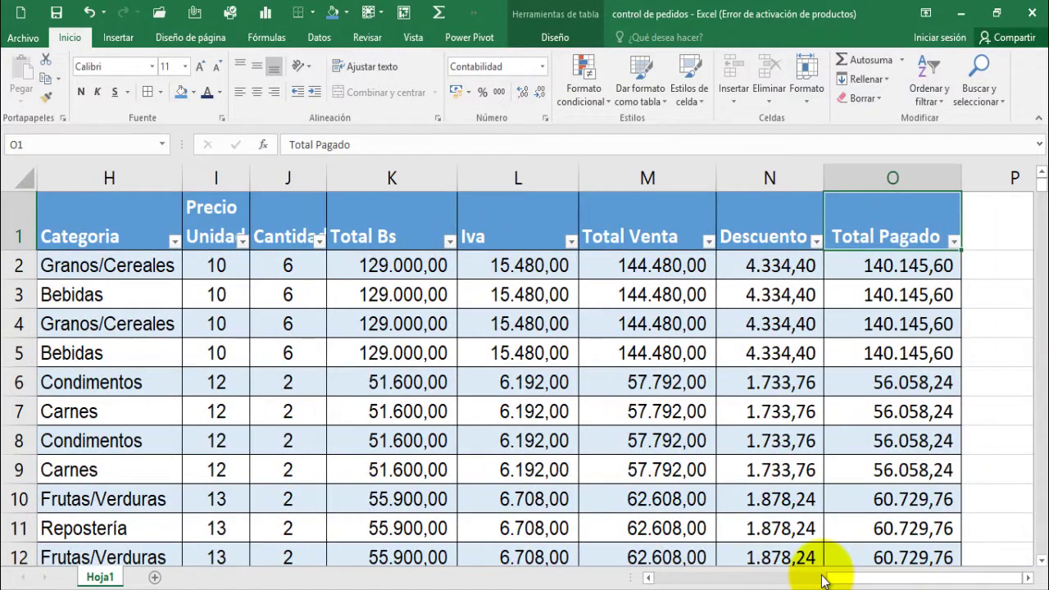
key("ctrl+Left")
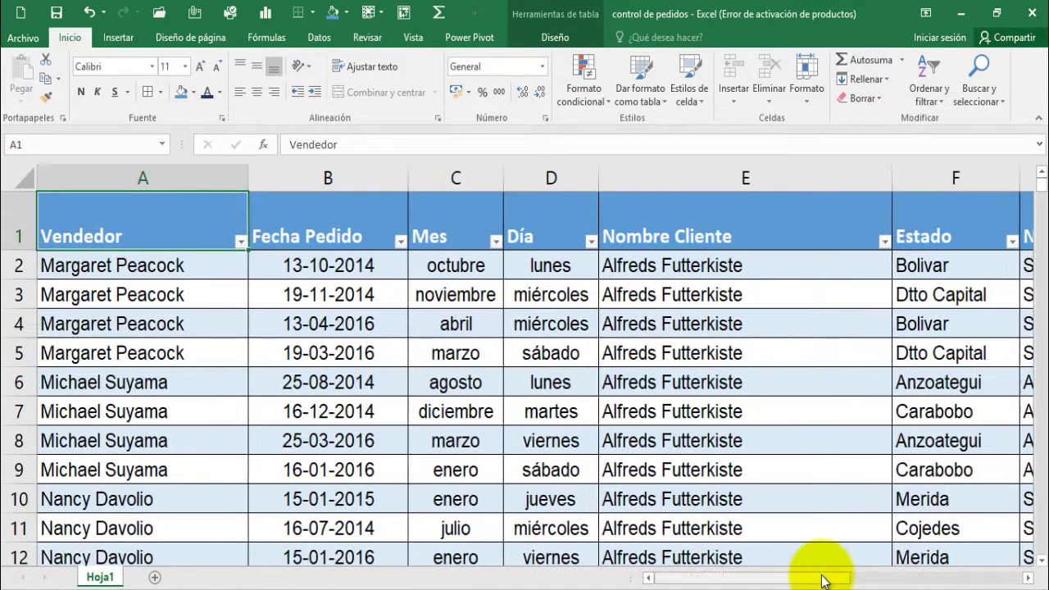
Look through the record in row 7 from the Vendedor column to the Total Bs column.
key("Down")
key("Down")
key("Down")
key("Down")
key("Down")
key("Down")
key("Right")
key("Right")
key("Right")
key("Right")
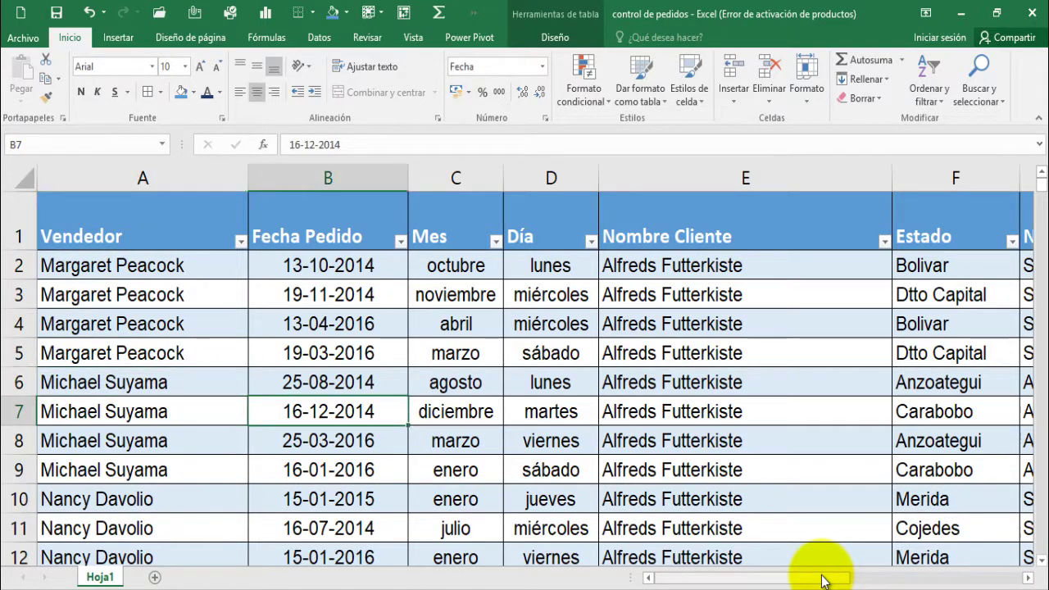
key("Right")
key("Right")
key("Right")
key("Right")
key("Right")
key("Right")
key("Right")
key("Right")
key("Right")
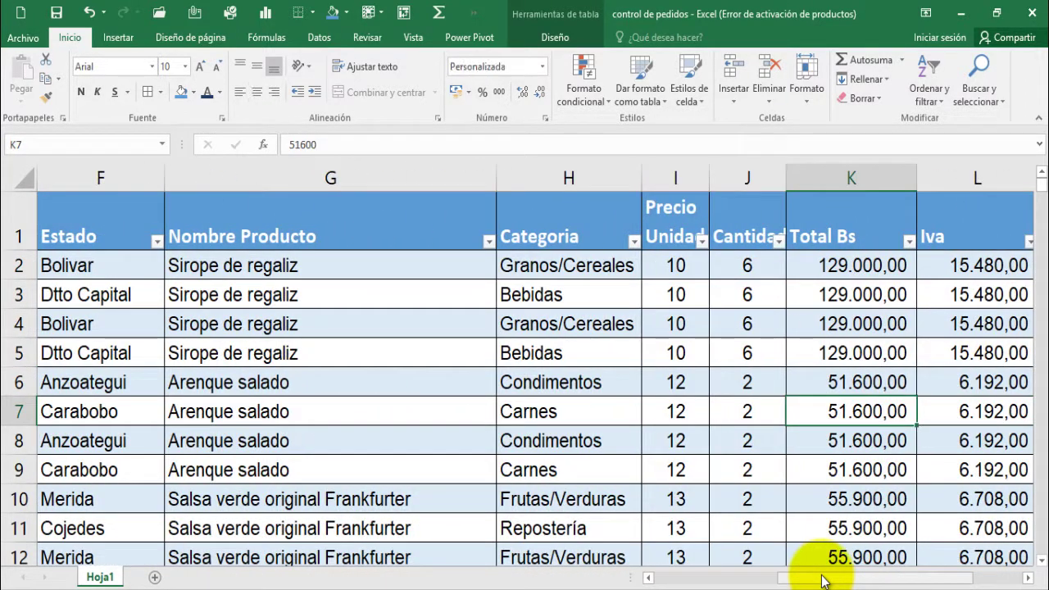